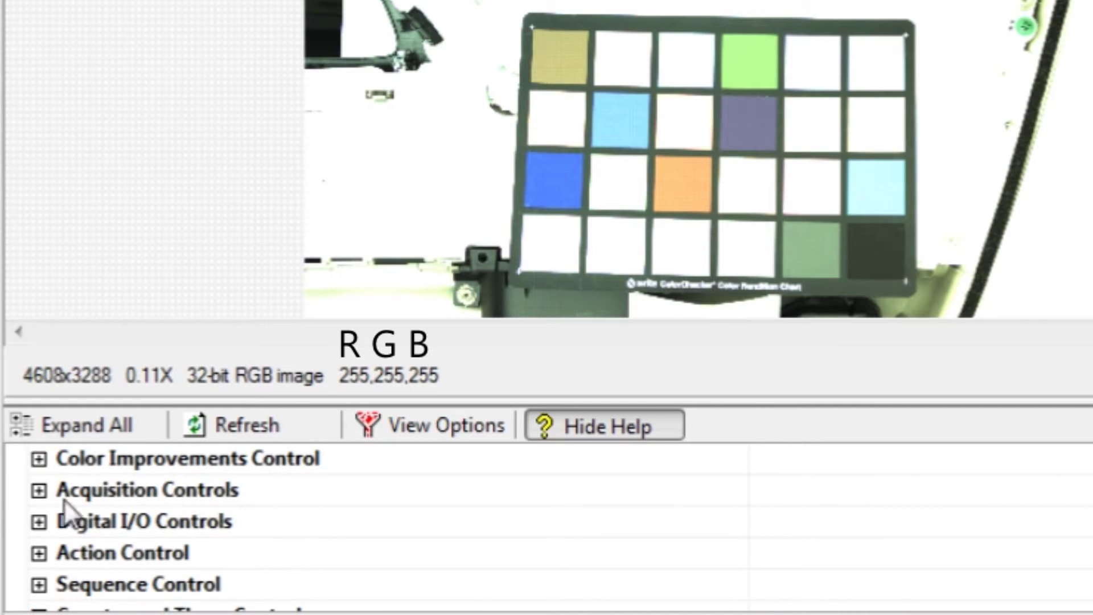
# Step: Expand Acquisition Controls and cut Exposure Time (Abs) from 35000 to about 5000
pyautogui.doubleClick(64, 495)
pyautogui.scroll(-3, 398, 541)
pyautogui.click(798, 586)
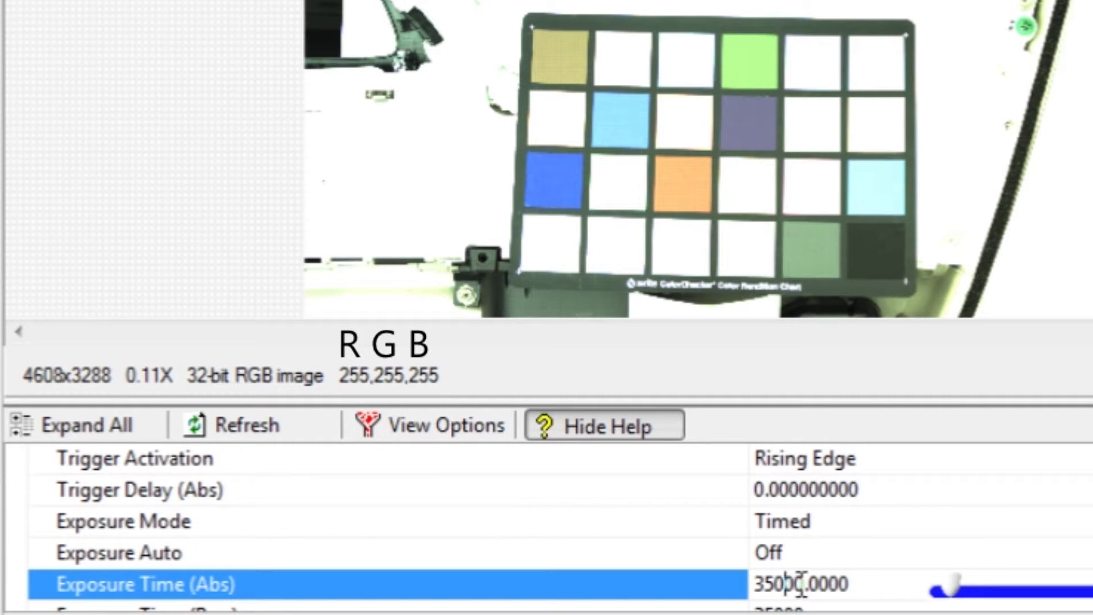
pyautogui.moveTo(776, 583); pyautogui.dragTo(739, 583)
pyautogui.write('5')
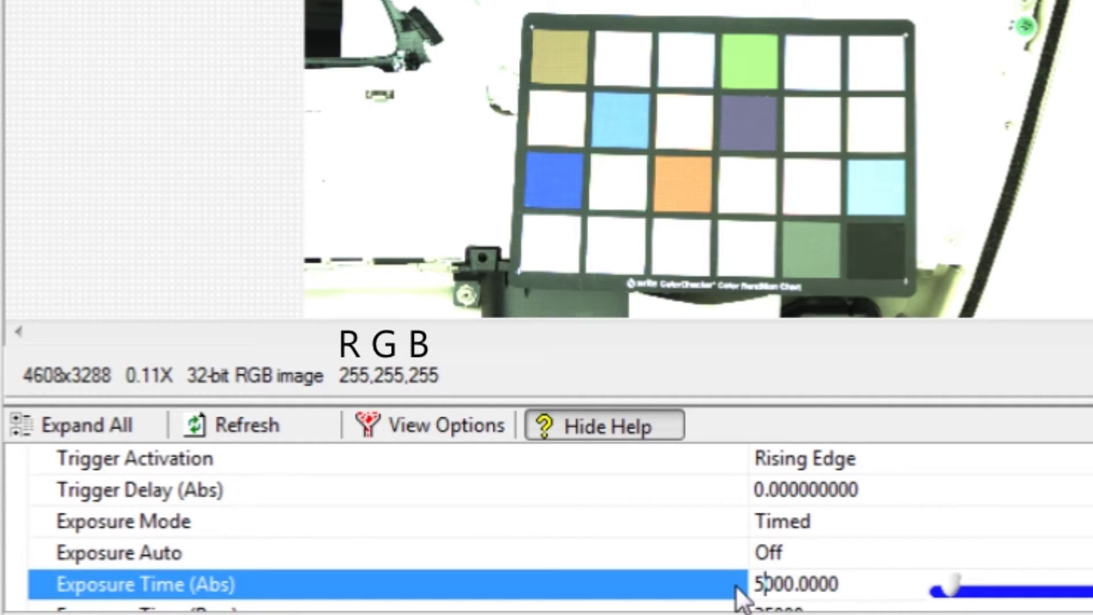
pyautogui.press('Return')
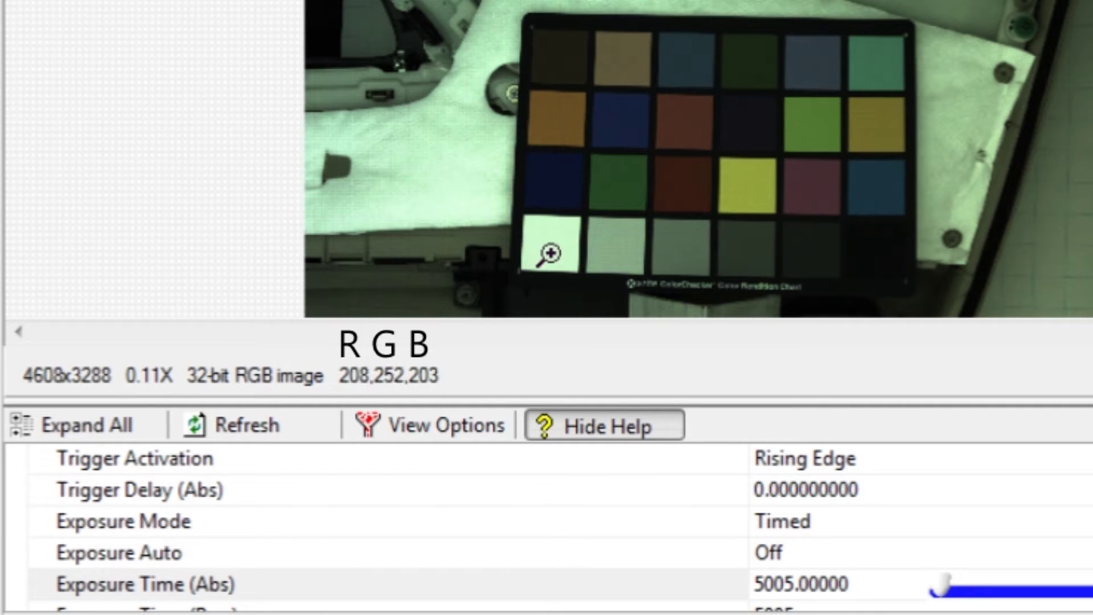
# Step: Fine-tune the exposure time through 4750 and 4515 to a final 4585
pyautogui.press('Tab')
pyautogui.write('4750')
pyautogui.press('Return')
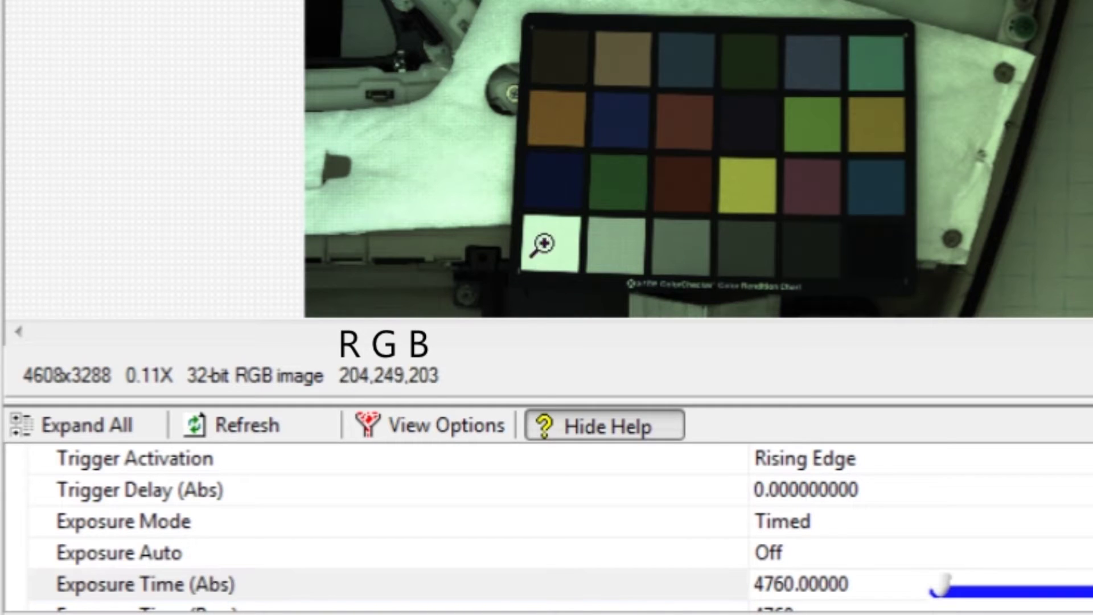
pyautogui.press('Tab')
pyautogui.write('4515')
pyautogui.press('Return')
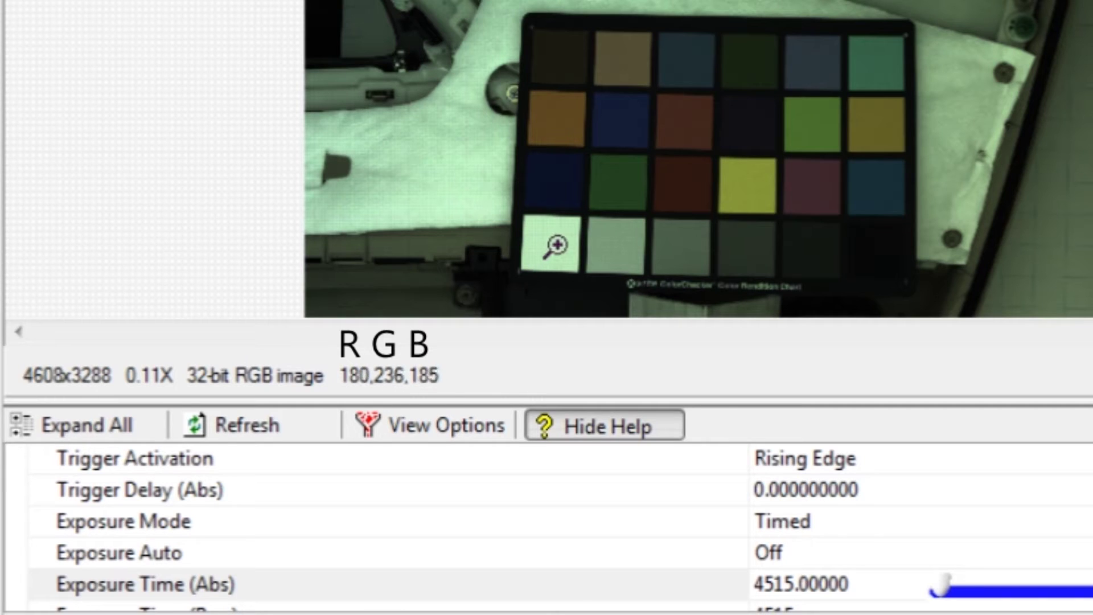
pyautogui.press('Tab')
pyautogui.write('4585')
pyautogui.press('Return')
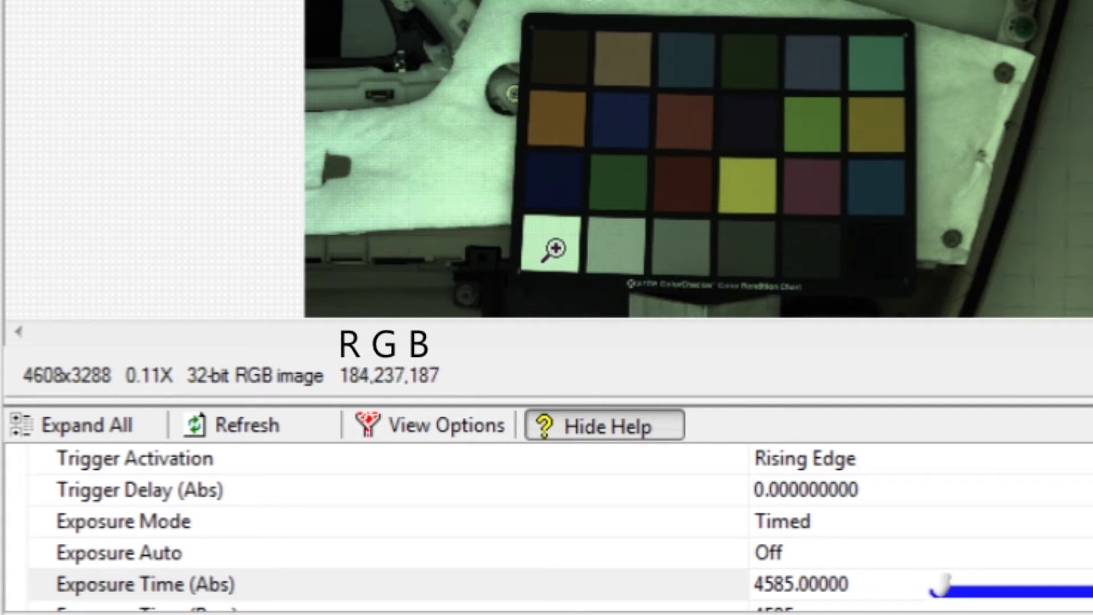
# Step: Expand Color Improvements Control and set LightSource Selector to Off
pyautogui.scroll(3, 337, 546)
pyautogui.click(336, 521)
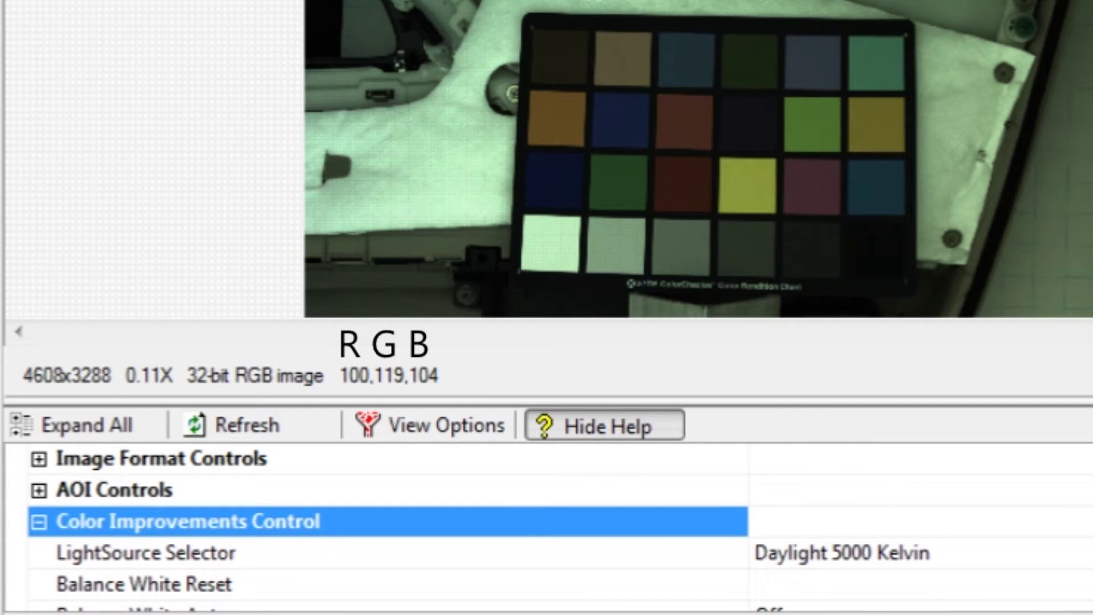
pyautogui.scroll(-1, 788, 569)
pyautogui.click(803, 520)
pyautogui.click(804, 527)
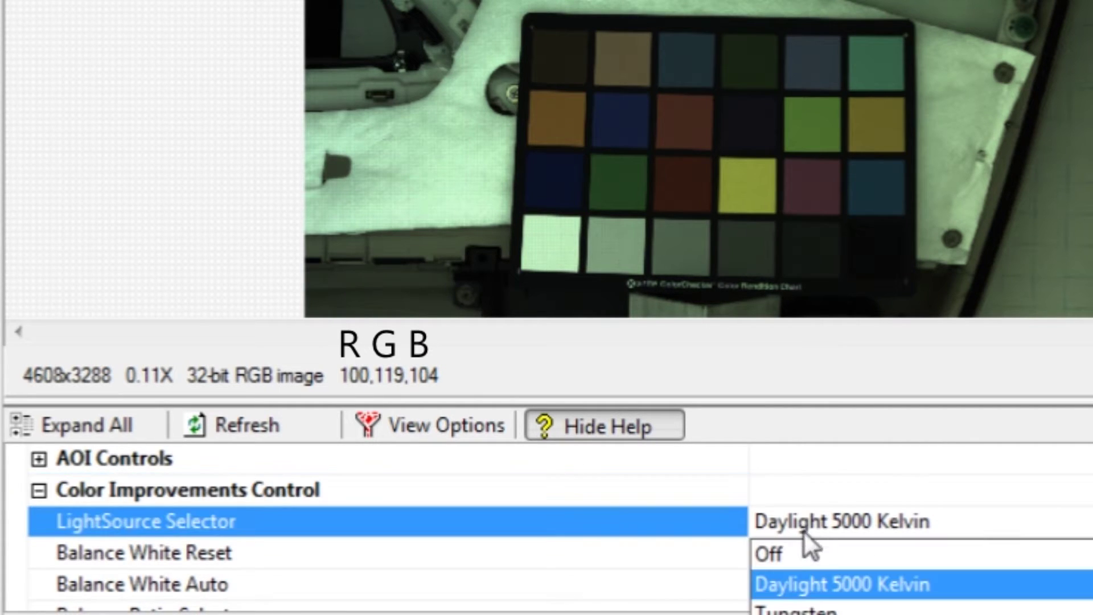
pyautogui.click(784, 554)
# Step: Keep Red as the balance channel and raise its Balance Ratio (Abs) to 1.3
pyautogui.scroll(-4, 798, 513)
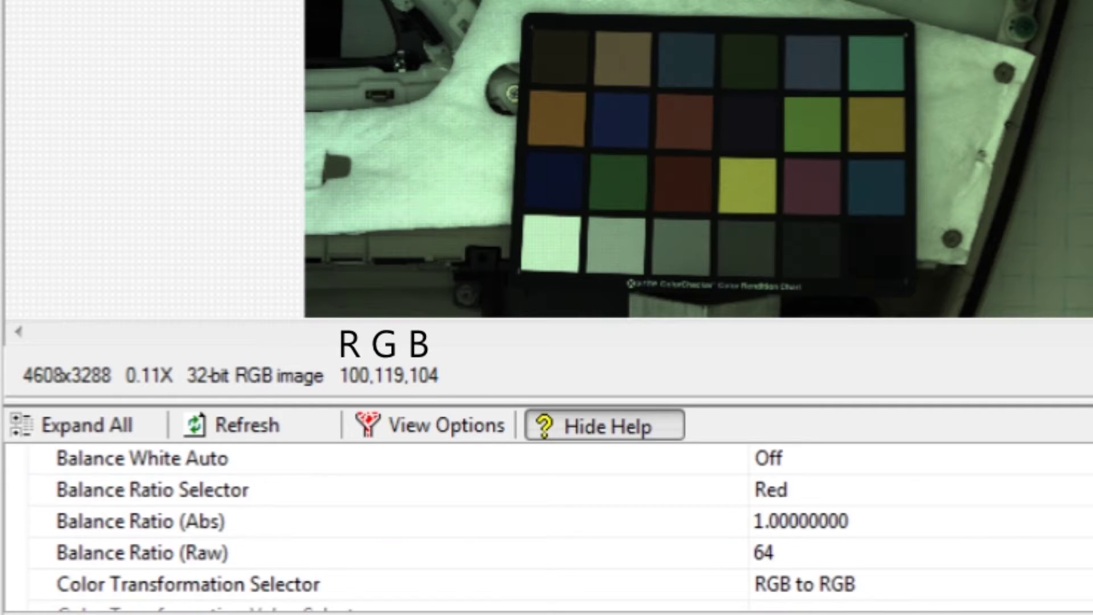
pyautogui.click(798, 490)
pyautogui.click(799, 489)
pyautogui.click(775, 523)
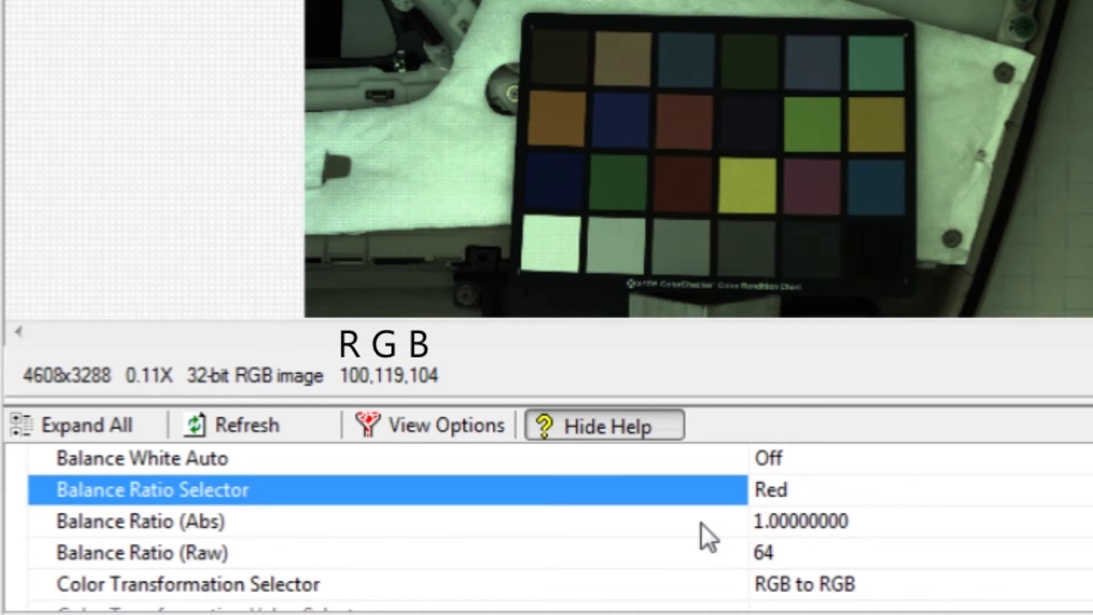
pyautogui.click(817, 521)
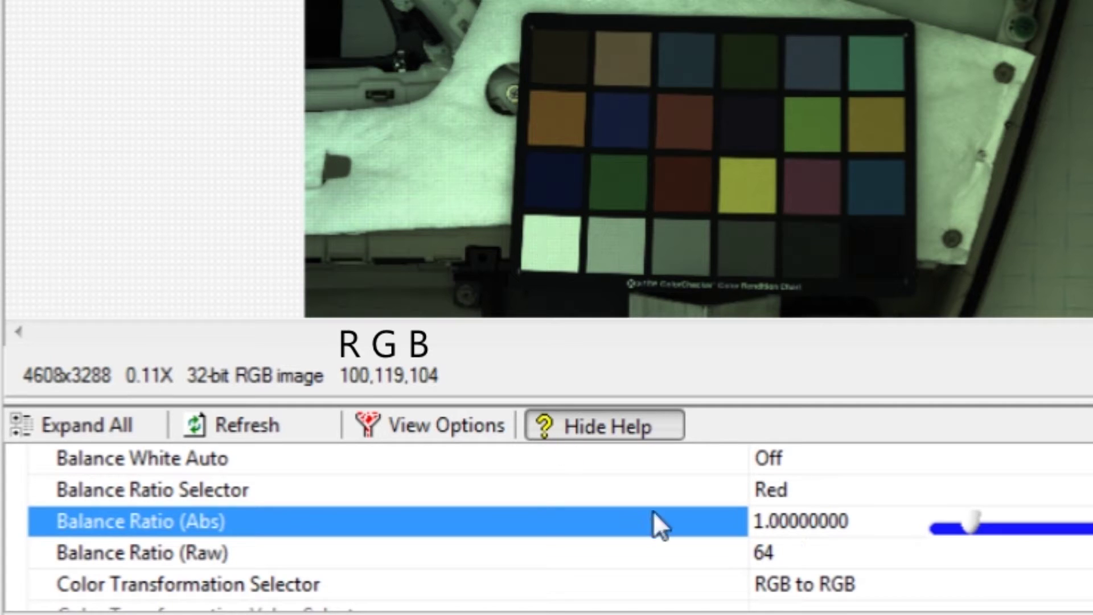
pyautogui.moveTo(770, 521); pyautogui.dragTo(987, 612)
pyautogui.write('3')
pyautogui.press('Return')
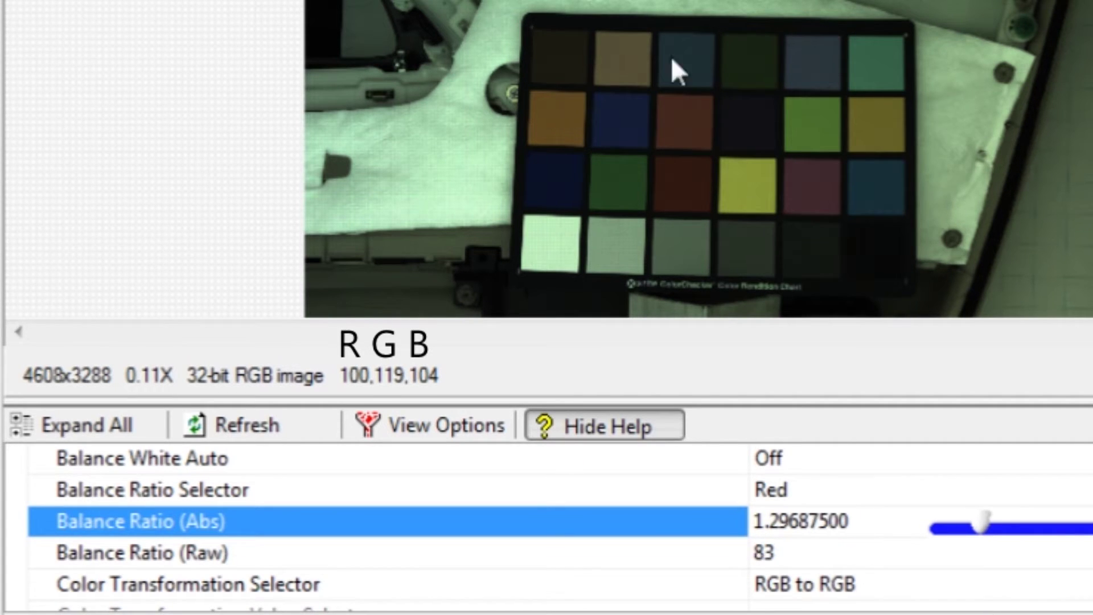
pyautogui.click(549, 244)
# Step: Raise the red balance ratio further through 1.4 to 1.5
pyautogui.click(771, 521)
pyautogui.moveTo(772, 521); pyautogui.dragTo(1003, 574)
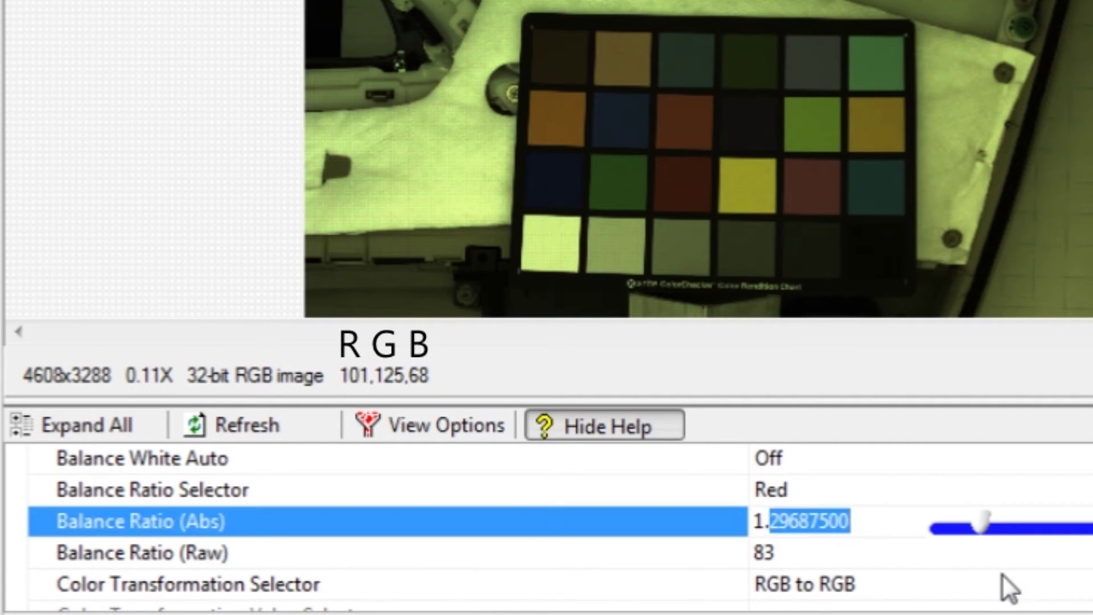
pyautogui.write('4')
pyautogui.press('Return')
pyautogui.click(555, 248)
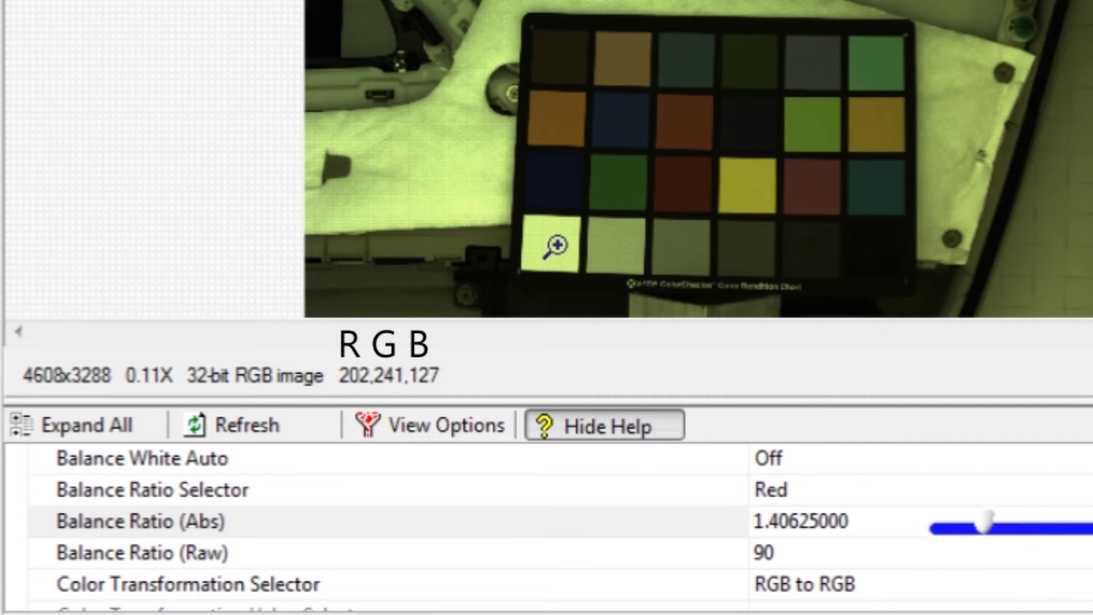
pyautogui.click(772, 521)
pyautogui.moveTo(771, 521); pyautogui.dragTo(1023, 560)
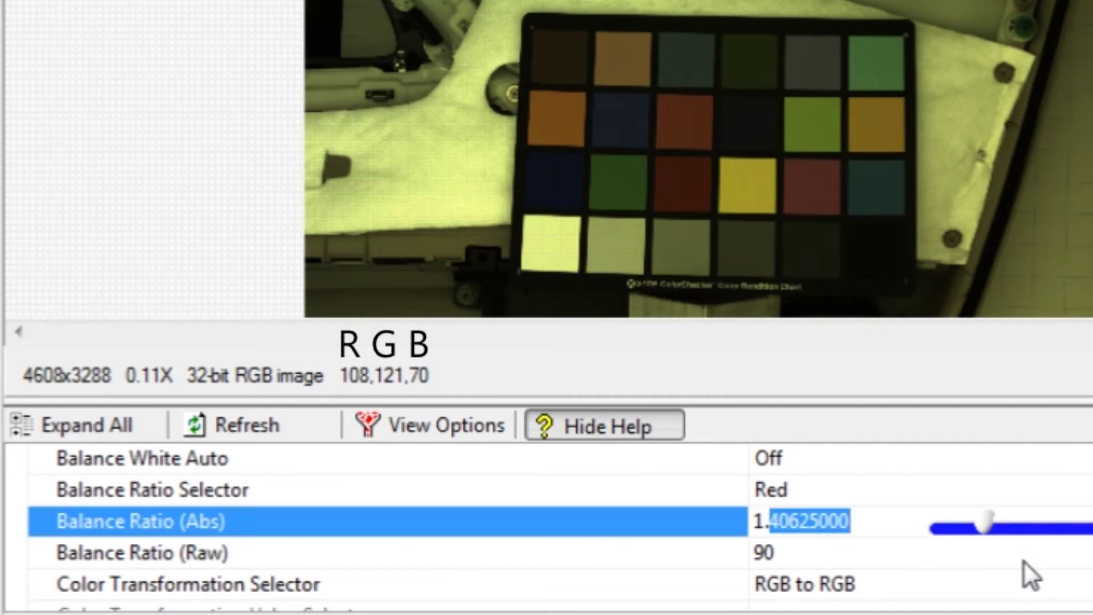
pyautogui.write('5')
pyautogui.press('Return')
pyautogui.click(545, 249)
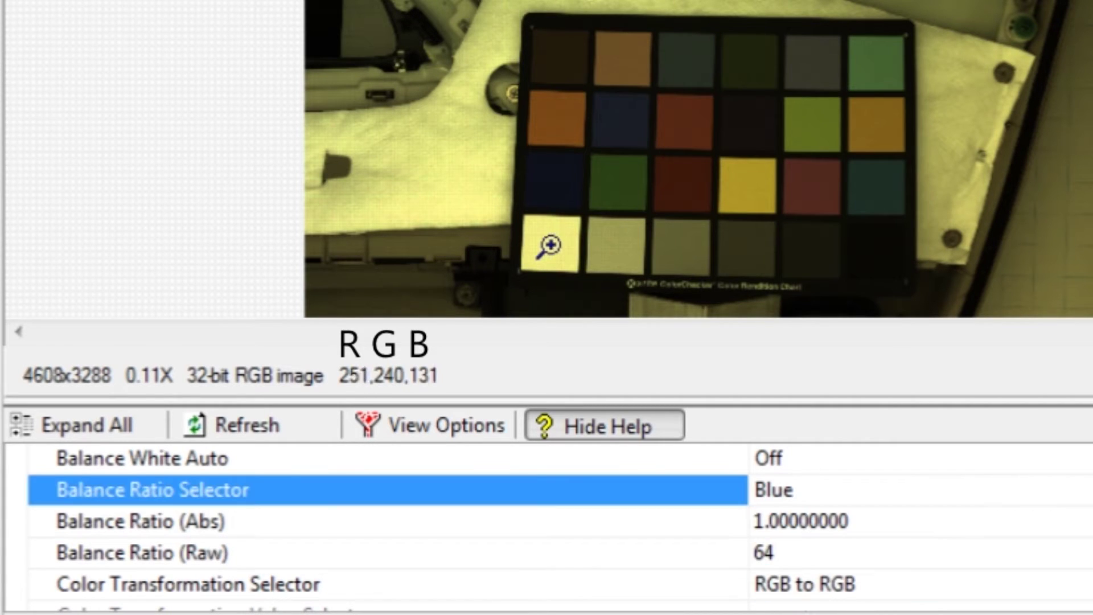
# Step: Set the blue balance ratio to 1.5, then to about 1.7
pyautogui.moveTo(763, 521); pyautogui.dragTo(1001, 567)
pyautogui.write('5')
pyautogui.press('Return')
pyautogui.click(563, 210)
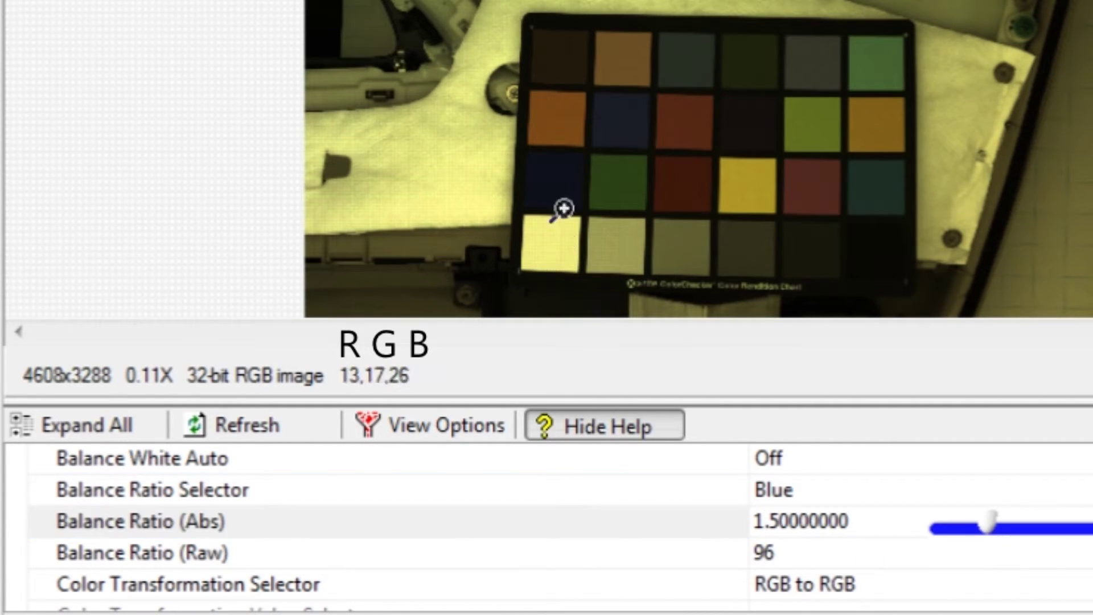
pyautogui.moveTo(772, 520); pyautogui.dragTo(1003, 549)
pyautogui.press('Delete')
pyautogui.write('7')
pyautogui.press('Return')
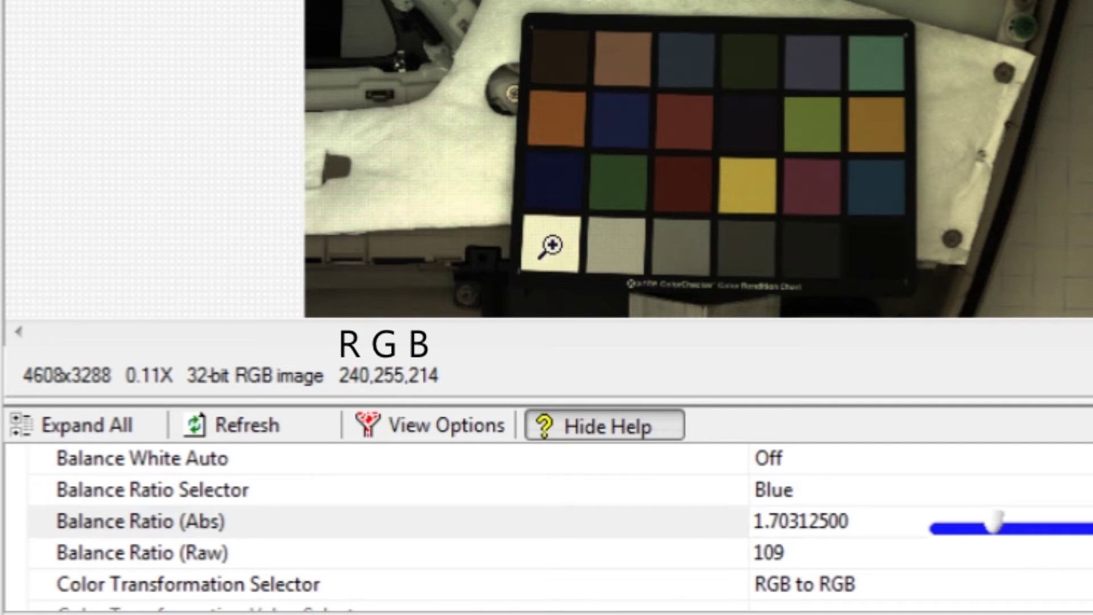
# Step: Fine-tune the blue balance ratio to 1.84 and finally 1.89
pyautogui.moveTo(765, 521); pyautogui.dragTo(846, 549)
pyautogui.write('84')
pyautogui.press('Return')
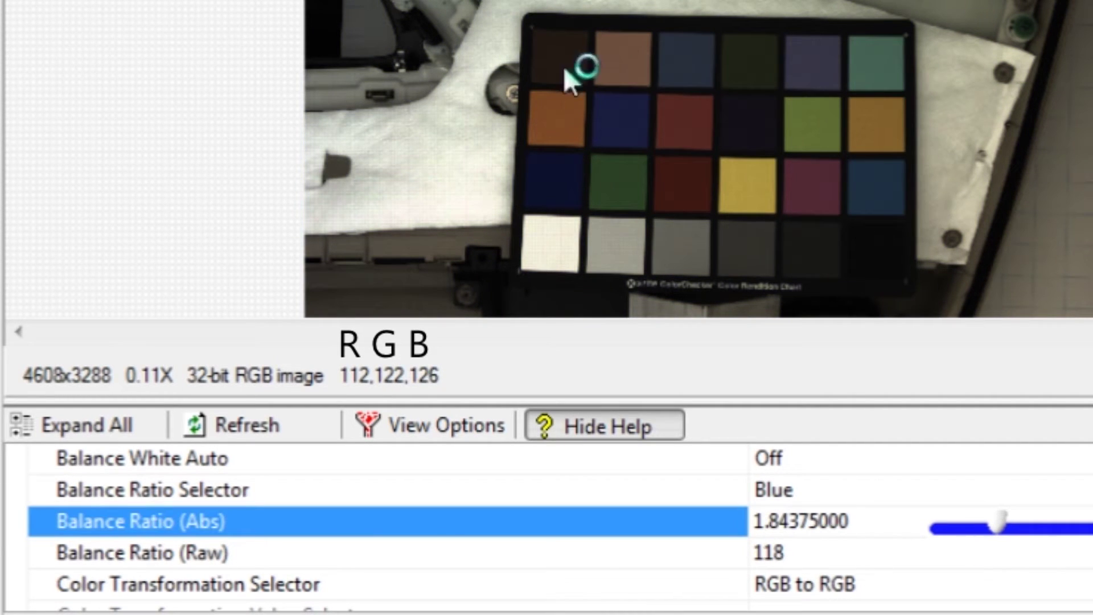
pyautogui.moveTo(775, 520); pyautogui.dragTo(850, 526)
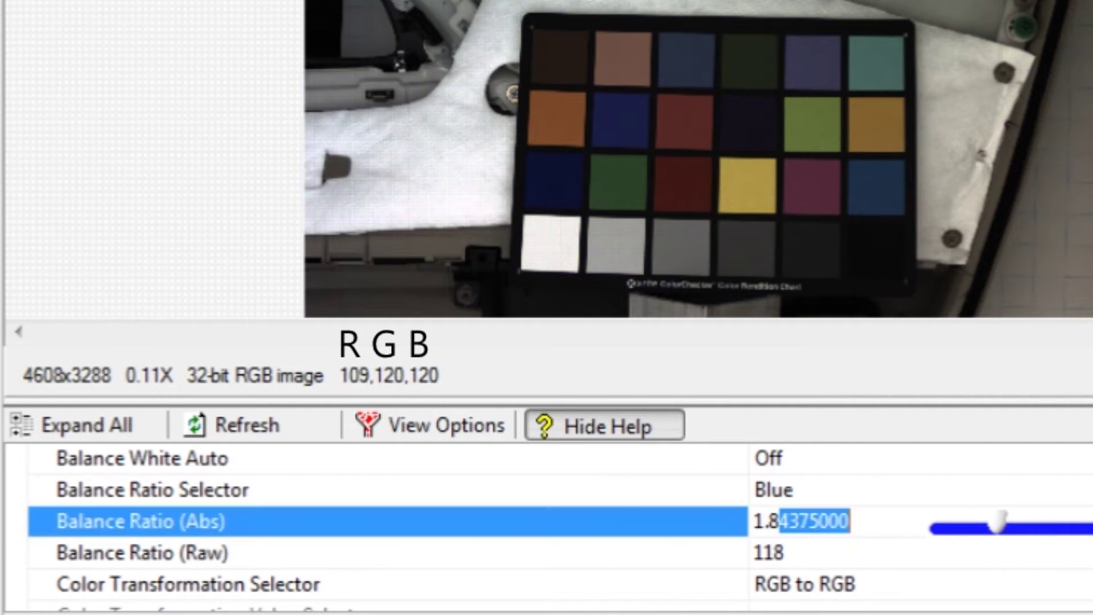
pyautogui.write('9')
pyautogui.press('Return')
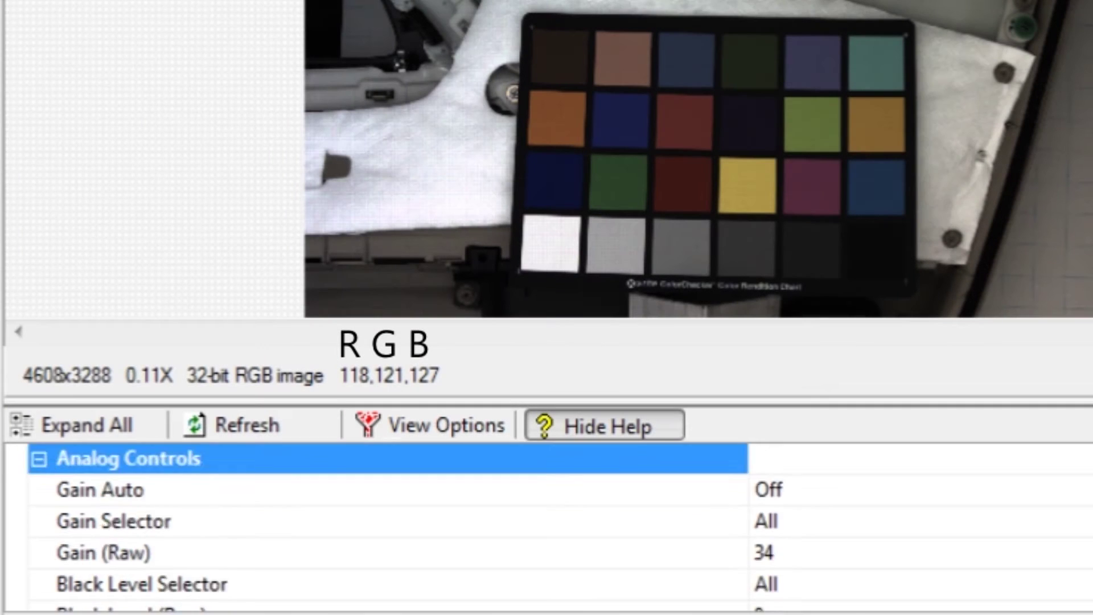
# Step: Tick Gamma Enable and set Gamma to 0.4545
pyautogui.scroll(-2, 546, 530)
pyautogui.click(763, 491)
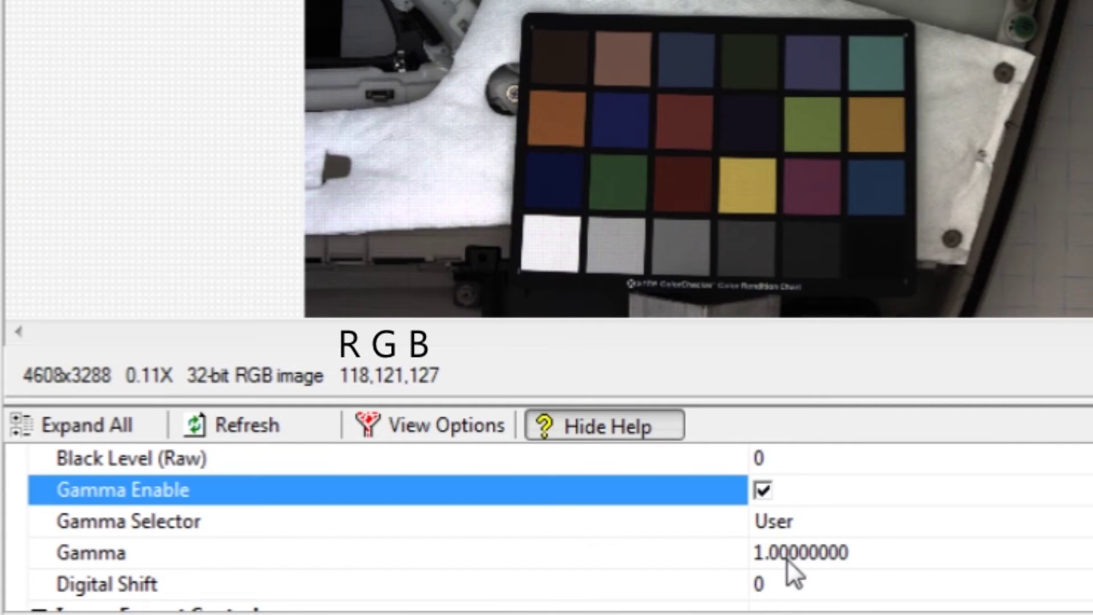
pyautogui.click(683, 551)
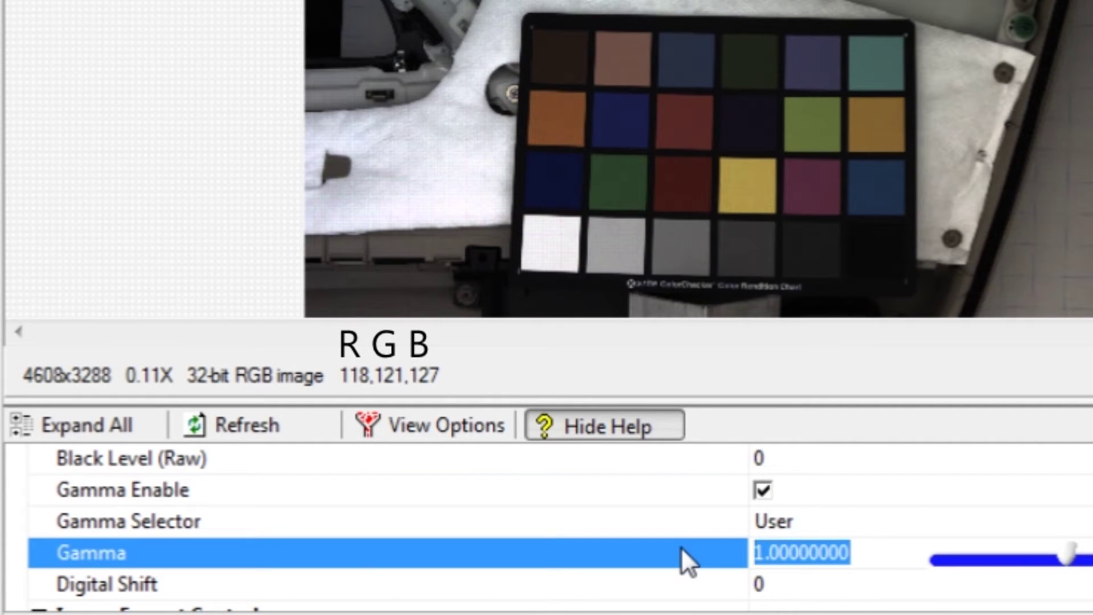
pyautogui.write('0.4545')
pyautogui.press('Return')
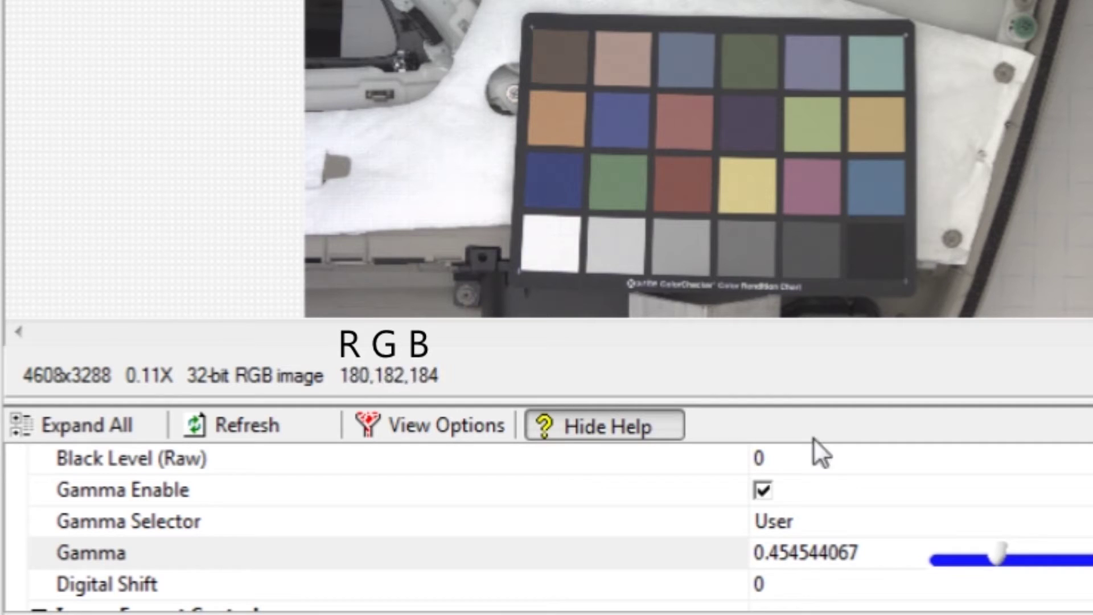
# Step: Adjust Gamma to 0.475, then to 0.485
pyautogui.click(804, 544)
pyautogui.click(781, 552)
pyautogui.write('0.475')
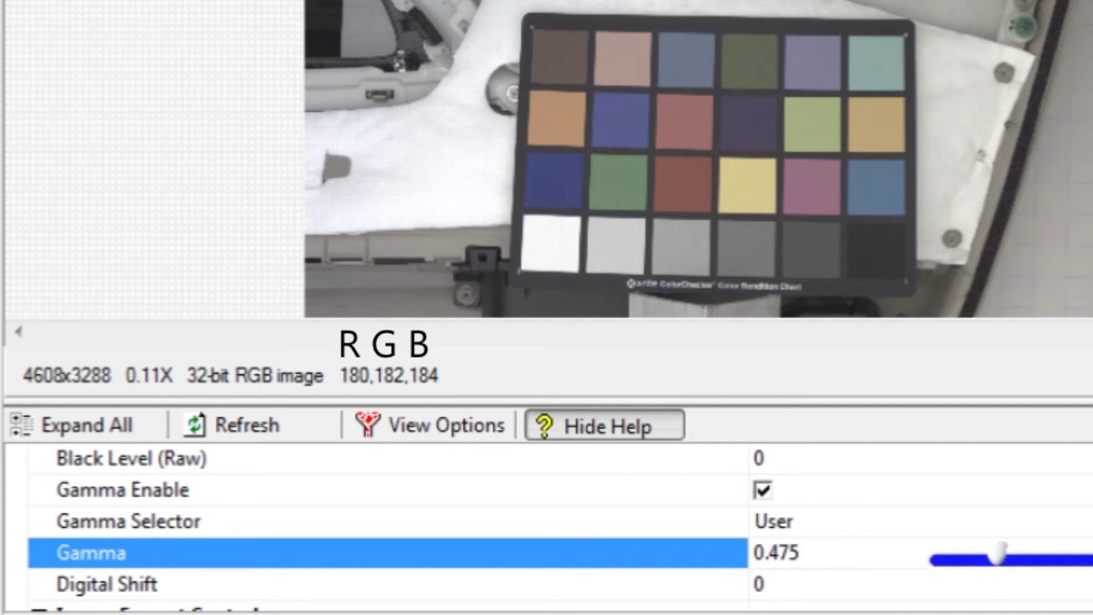
pyautogui.press('Return')
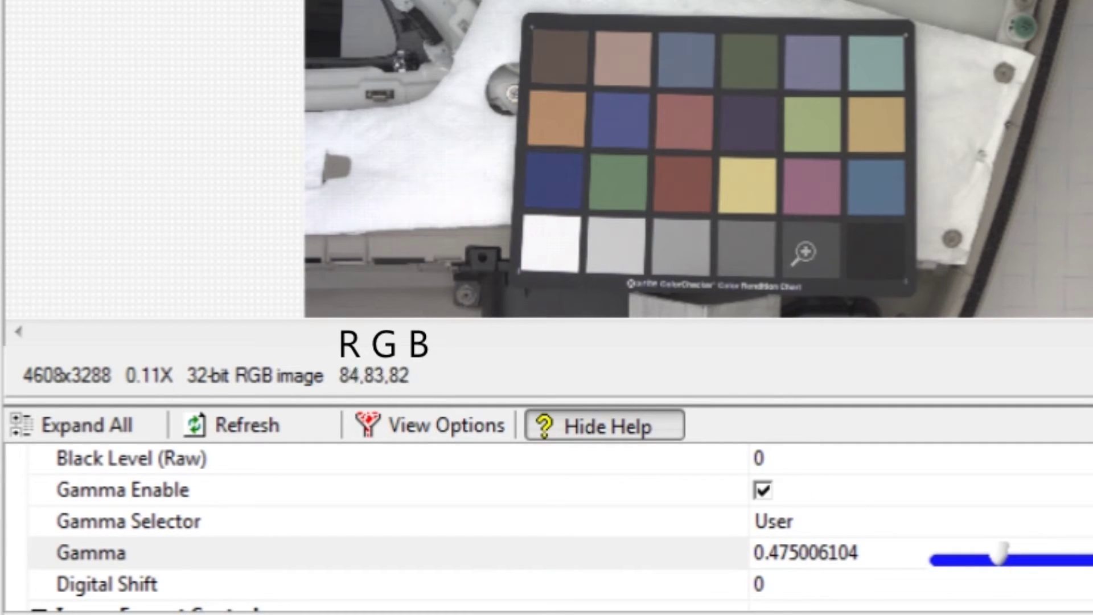
pyautogui.moveTo(779, 552); pyautogui.dragTo(983, 576)
pyautogui.write('85')
pyautogui.press('Return')
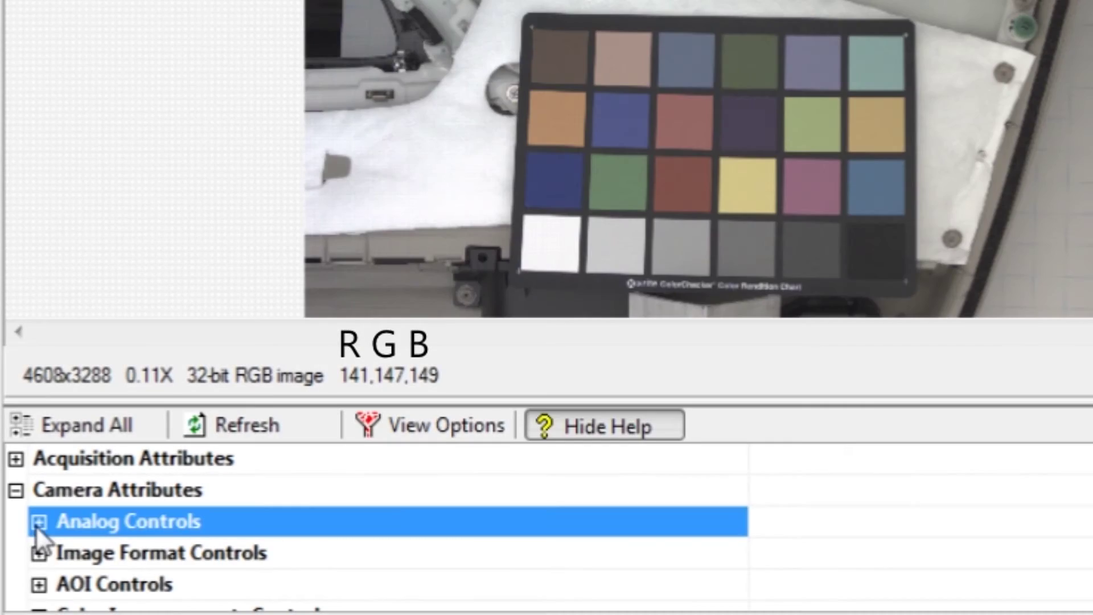
# Step: Expand Image Format Controls and tick the Processed Raw Enable checkbox
pyautogui.click(38, 552)
pyautogui.scroll(-2, 375, 530)
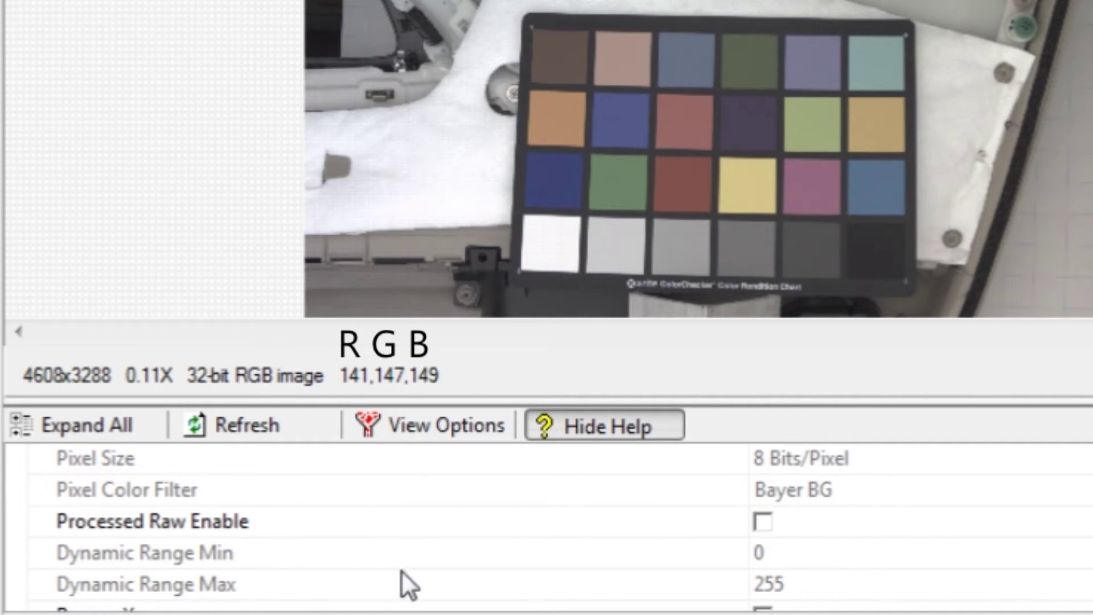
pyautogui.click(763, 522)
pyautogui.scroll(-5, 376, 529)
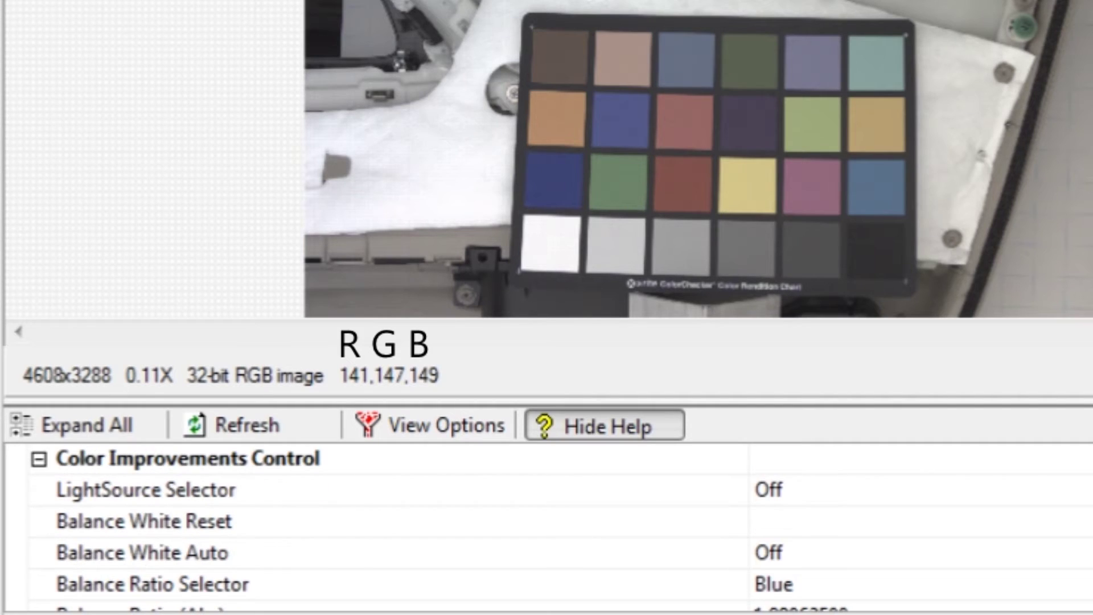
# Step: Select Red in Color Adjustment Selector and set its Hue (Raw) to 12, hue 0.375
pyautogui.scroll(-3, 376, 529)
pyautogui.scroll(-2, 706, 469)
pyautogui.click(768, 521)
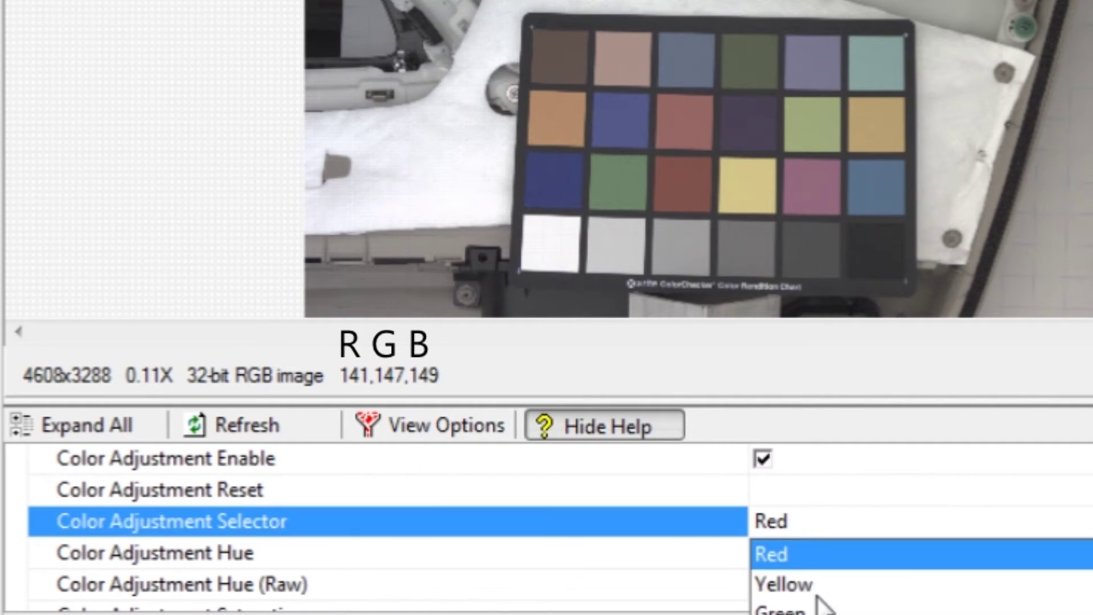
pyautogui.click(808, 560)
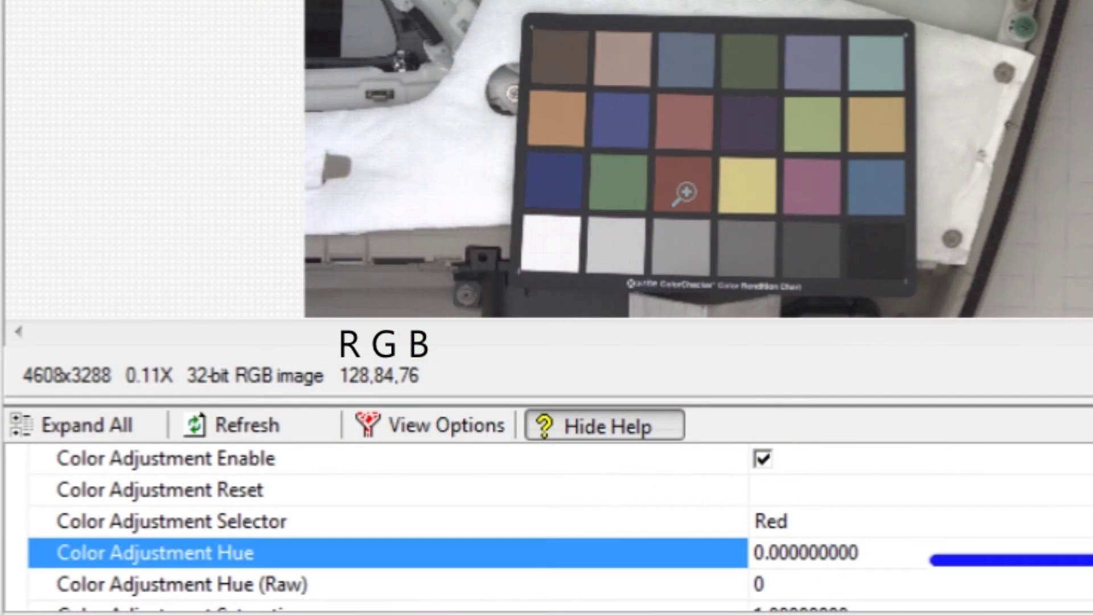
pyautogui.write('0.75')
pyautogui.press('Return')
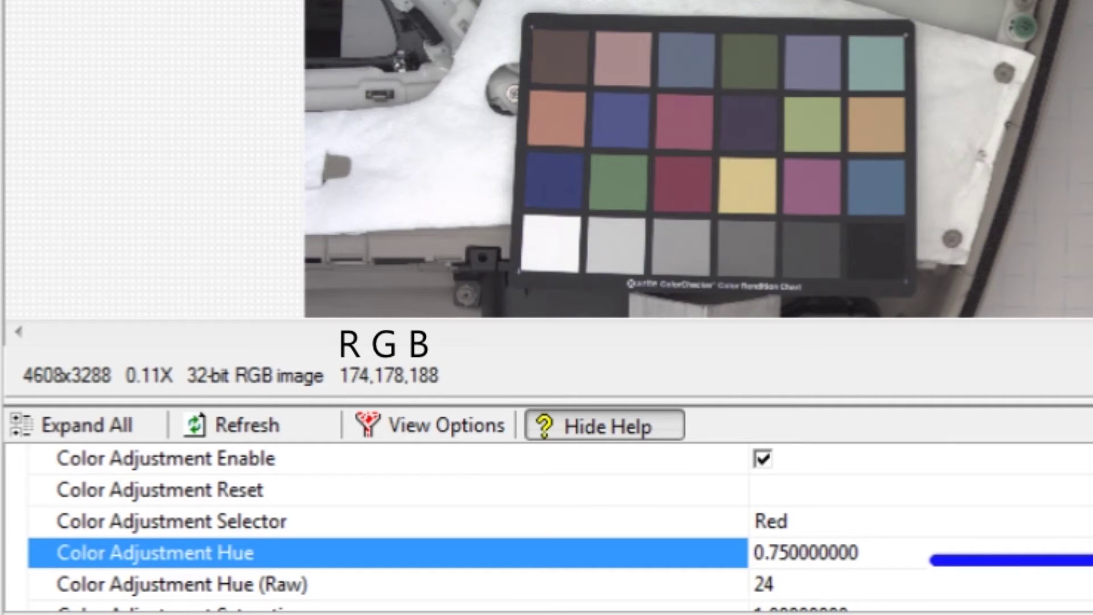
pyautogui.click(698, 582)
pyautogui.write('12')
pyautogui.press('Return')
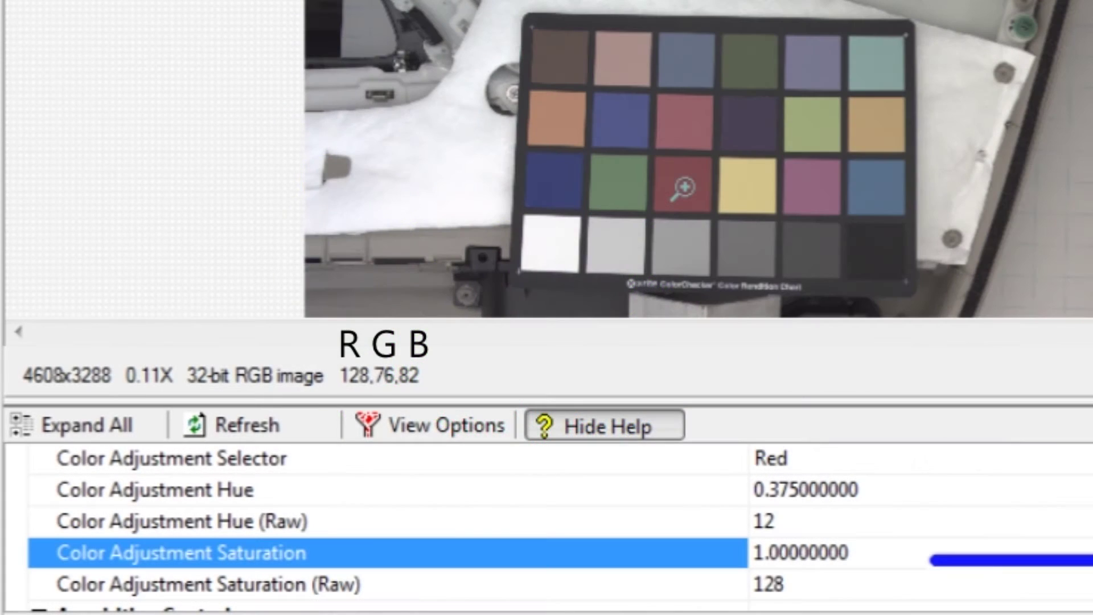
# Step: Raise the red saturation to about 1.30 (1.296875)
pyautogui.press('Right')
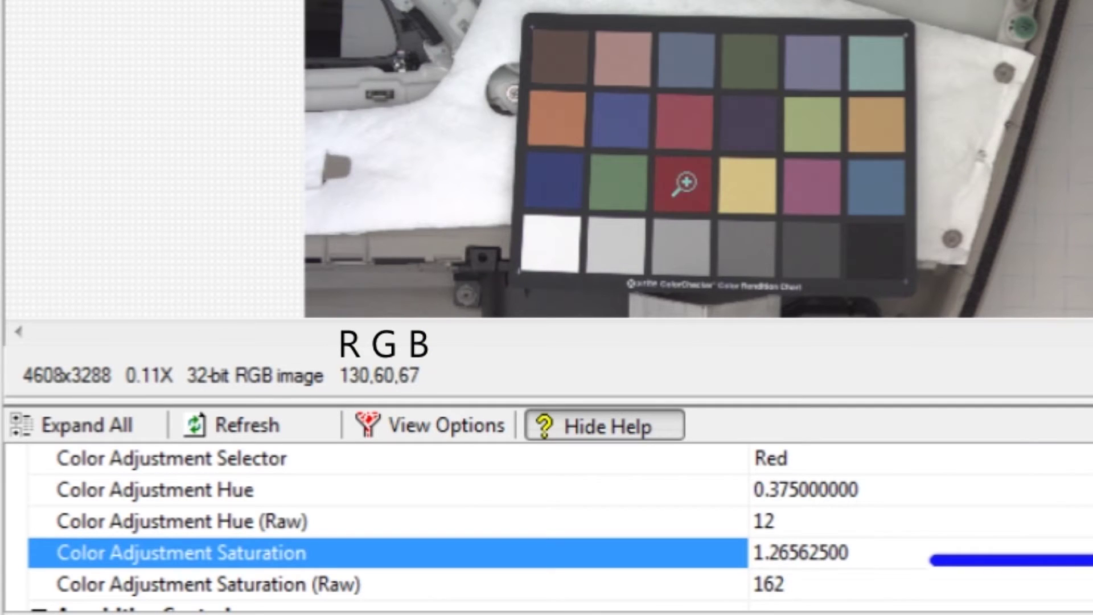
pyautogui.press('Right')
pyautogui.write('1.31')
pyautogui.press('Return')
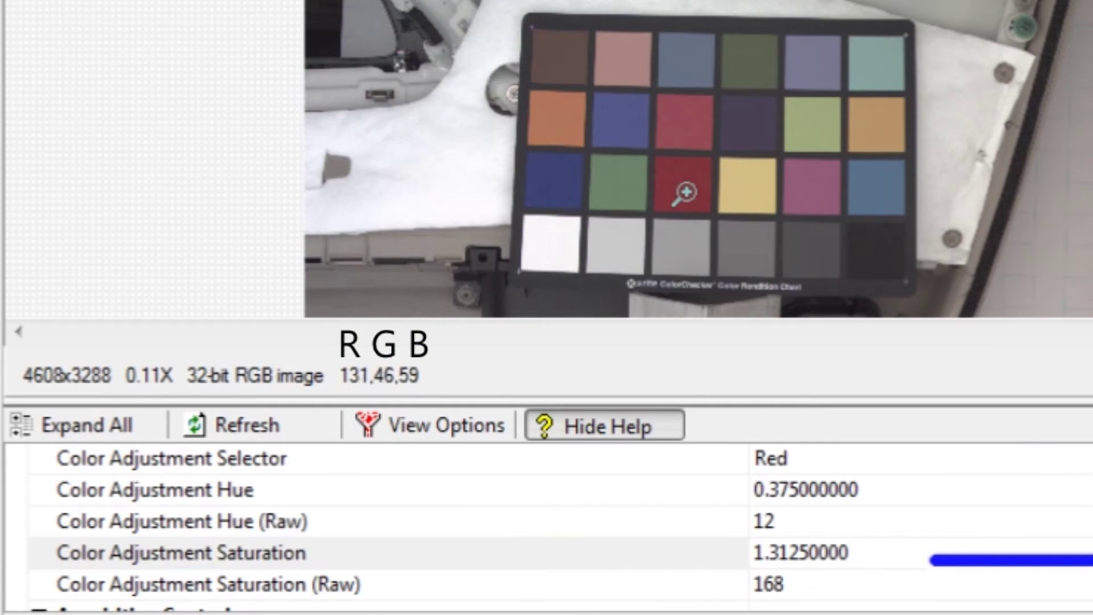
pyautogui.write('1.30')
pyautogui.press('Return')
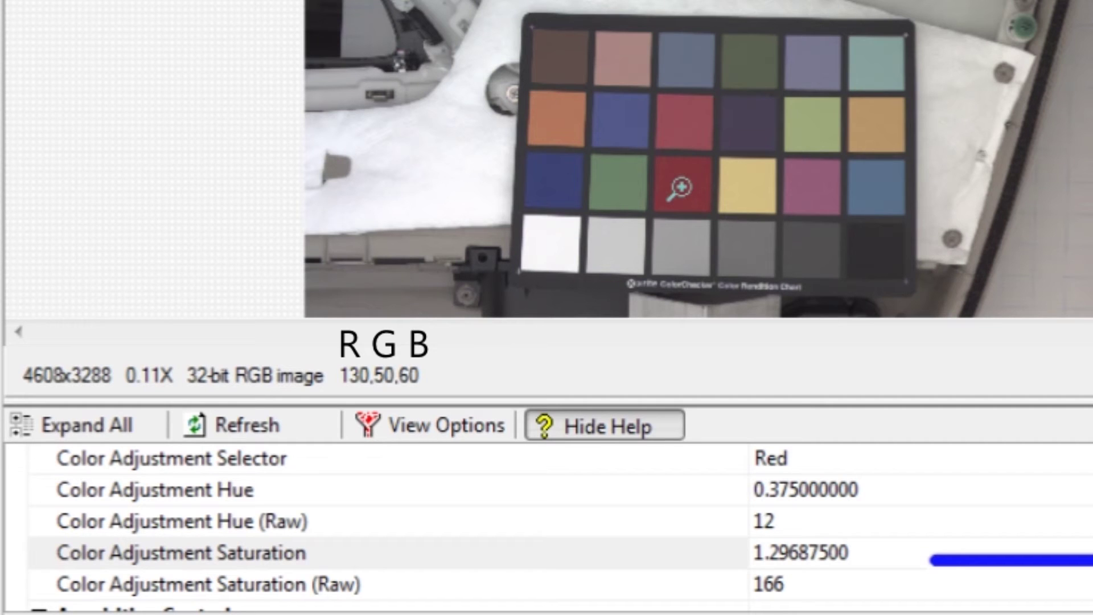
pyautogui.click(793, 458)
# Step: Select Green as the adjusted colour and set its Hue (Raw) to -10, hue -0.3125
pyautogui.click(793, 459)
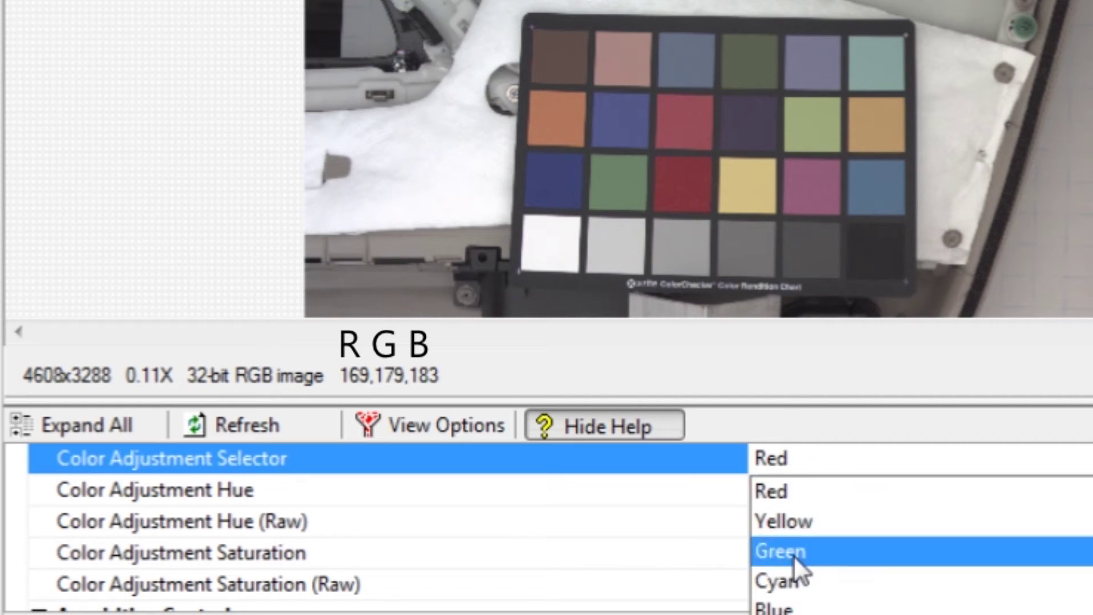
pyautogui.click(794, 554)
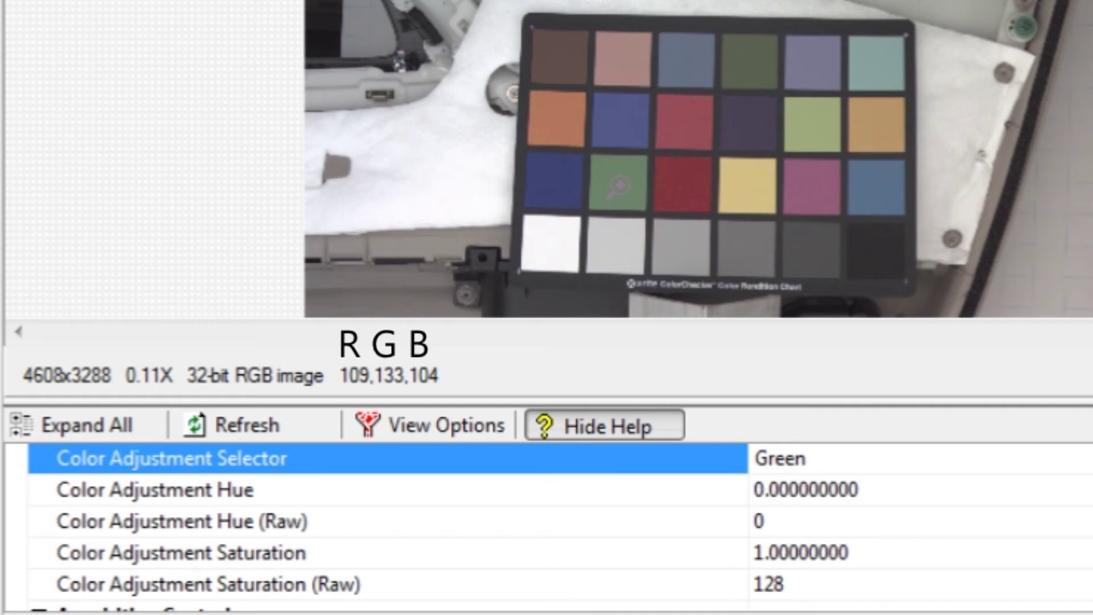
pyautogui.click(883, 495)
pyautogui.write('-1')
pyautogui.press('Return')
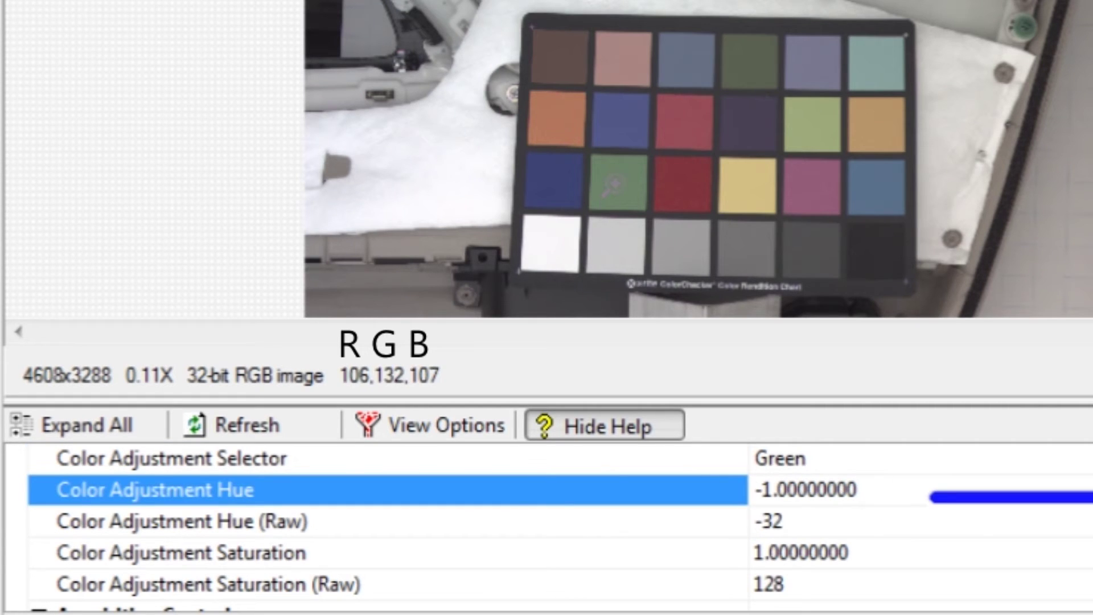
pyautogui.click(812, 524)
pyautogui.write('-10')
pyautogui.press('Return')
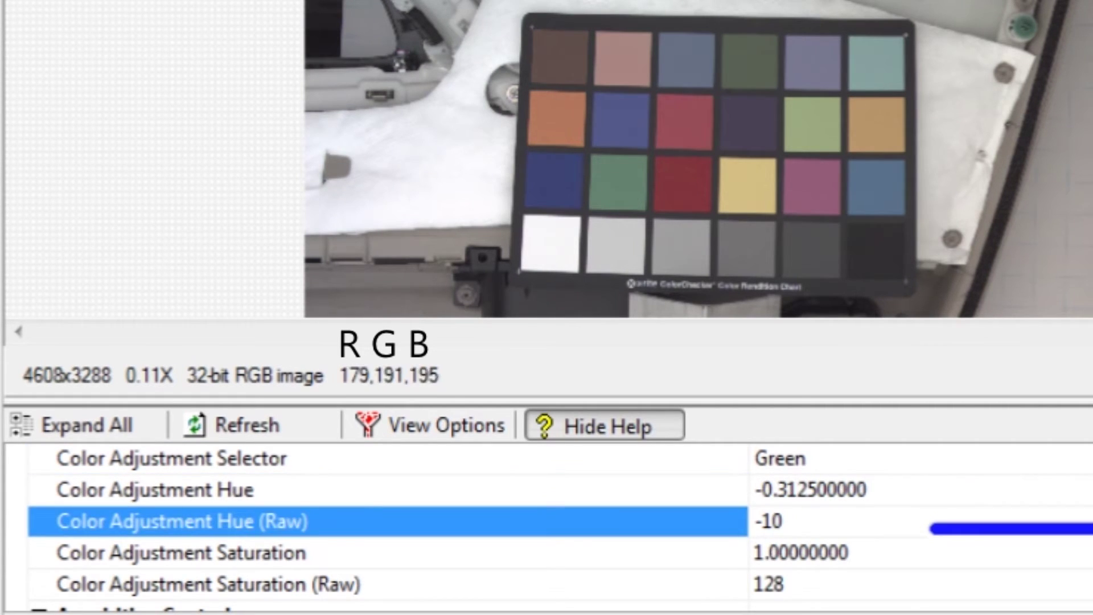
# Step: Boost green saturation with the slider, then select Blue as the colour to adjust
pyautogui.click(936, 555)
pyautogui.moveTo(967, 559); pyautogui.dragTo(1090, 560)
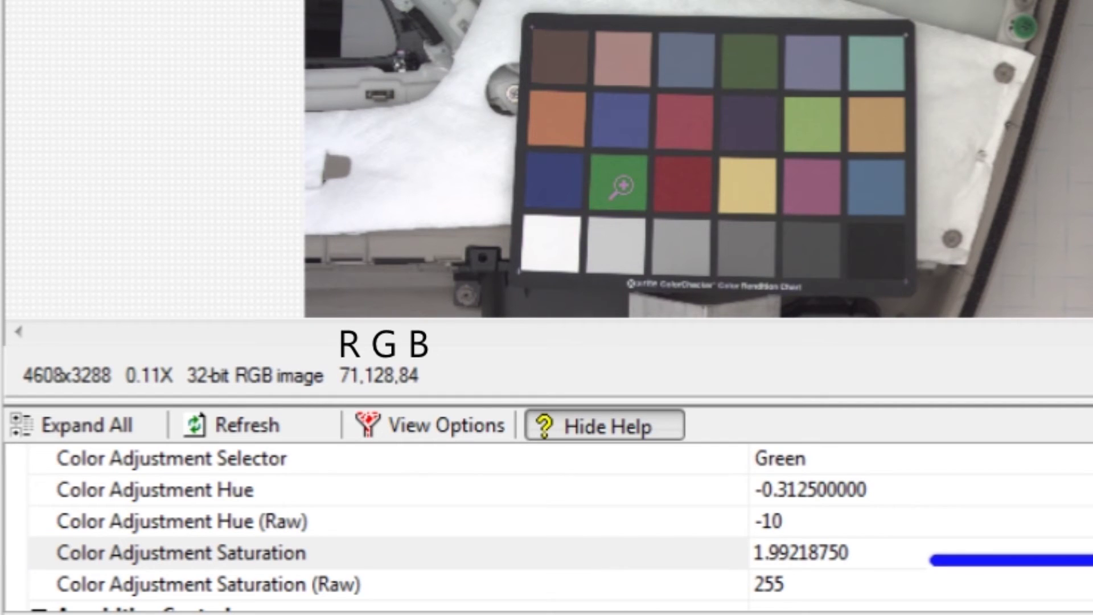
pyautogui.click(780, 458)
pyautogui.click(786, 610)
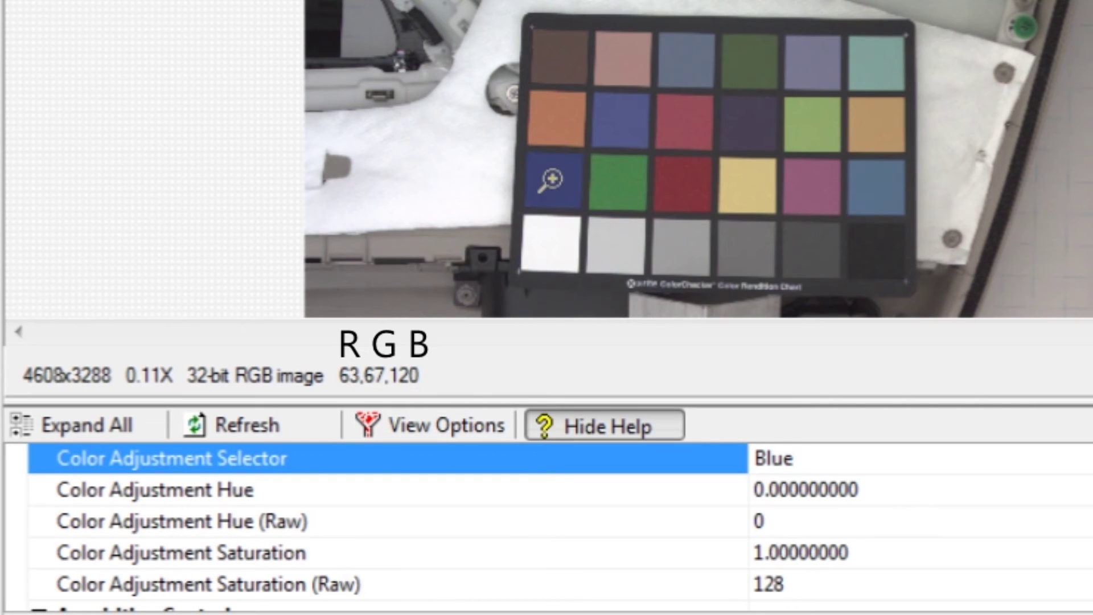
# Step: Set the blue saturation to about 1.10 and check the blue patch's colour reading
pyautogui.click(820, 552)
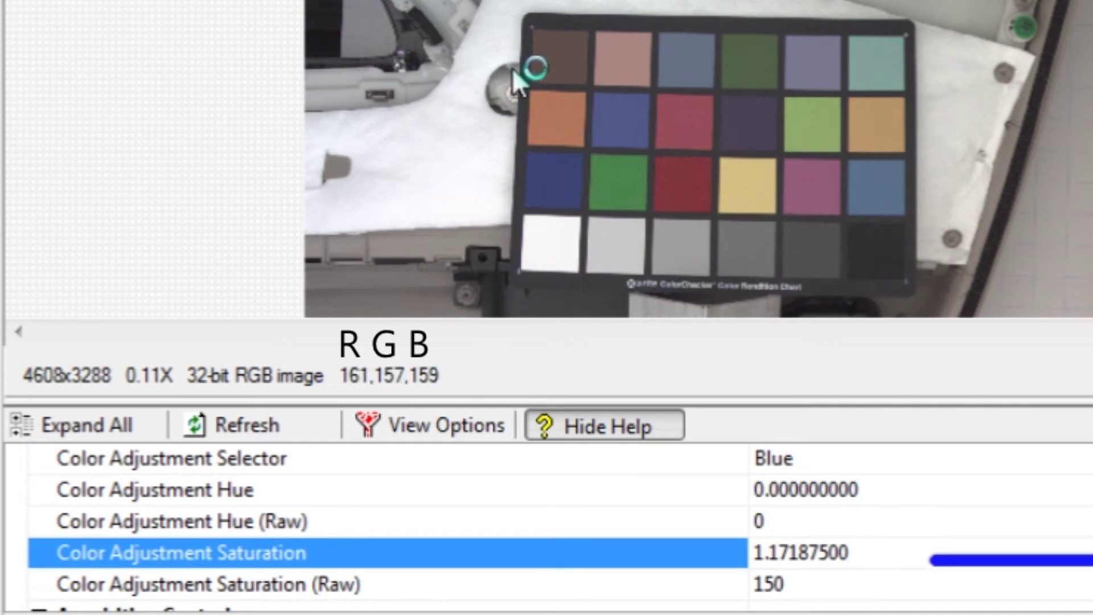
pyautogui.click(552, 182)
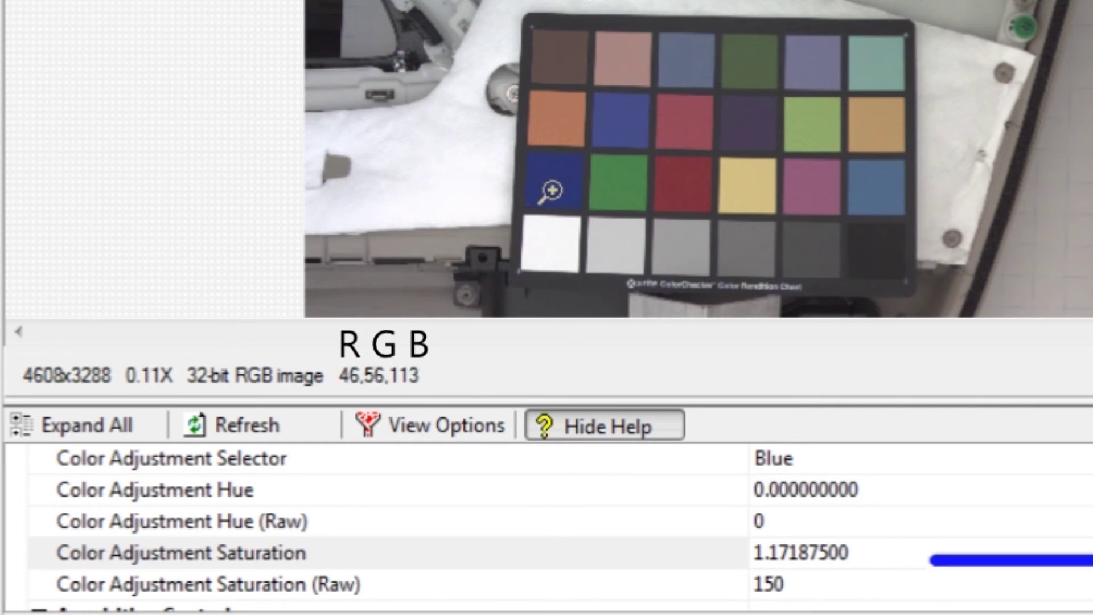
pyautogui.click(776, 550)
pyautogui.moveTo(776, 550); pyautogui.dragTo(1024, 595)
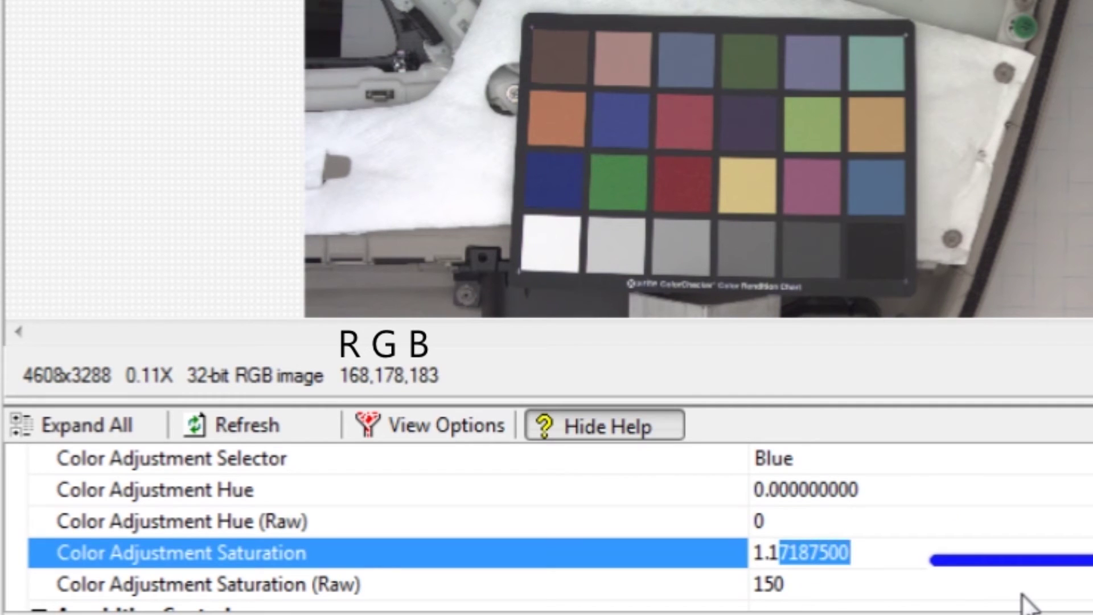
pyautogui.write('0')
pyautogui.press('Return')
pyautogui.click(545, 189)
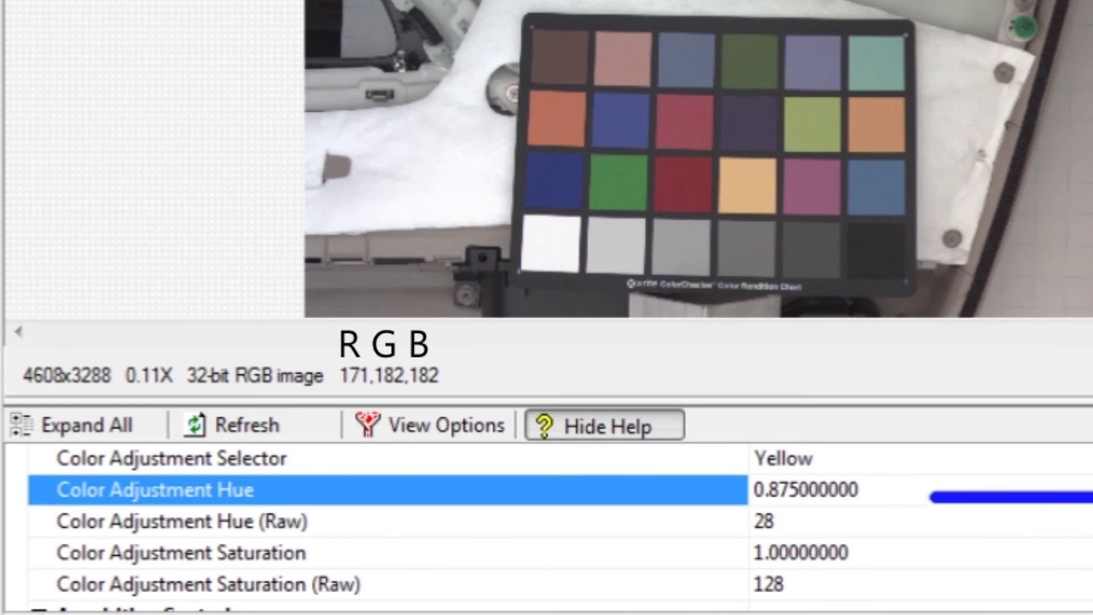
# Step: Set the yellow hue to 0.6, landing near 0.59
pyautogui.click(786, 491)
pyautogui.write('0.4')
pyautogui.press('Return')
pyautogui.write('0.6')
pyautogui.press('Return')
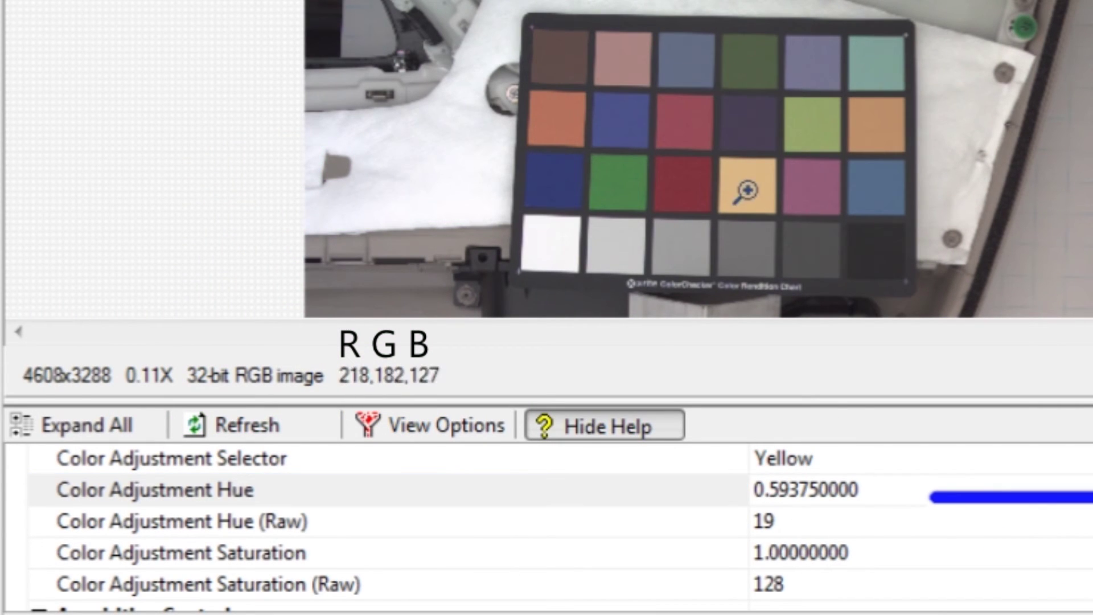
# Step: Try yellow saturation values 1.625, 1.82 and 1.7, settling on 1.75
pyautogui.press('Down')
pyautogui.press('Down')
pyautogui.write('1.625')
pyautogui.press('Return')
pyautogui.write('1.82')
pyautogui.press('Return')
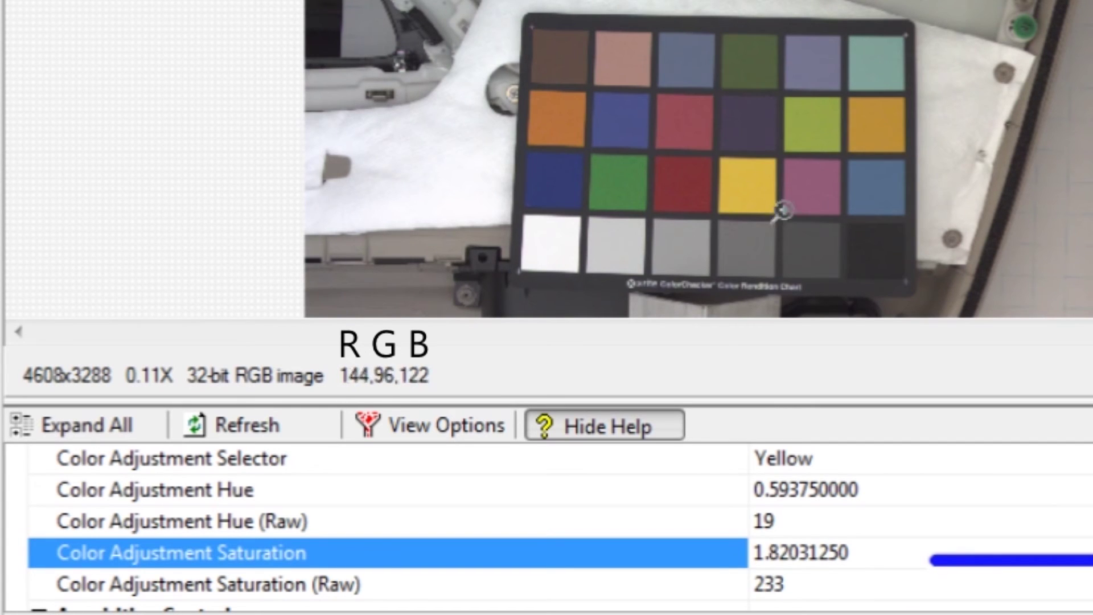
pyautogui.write('1.7')
pyautogui.press('Return')
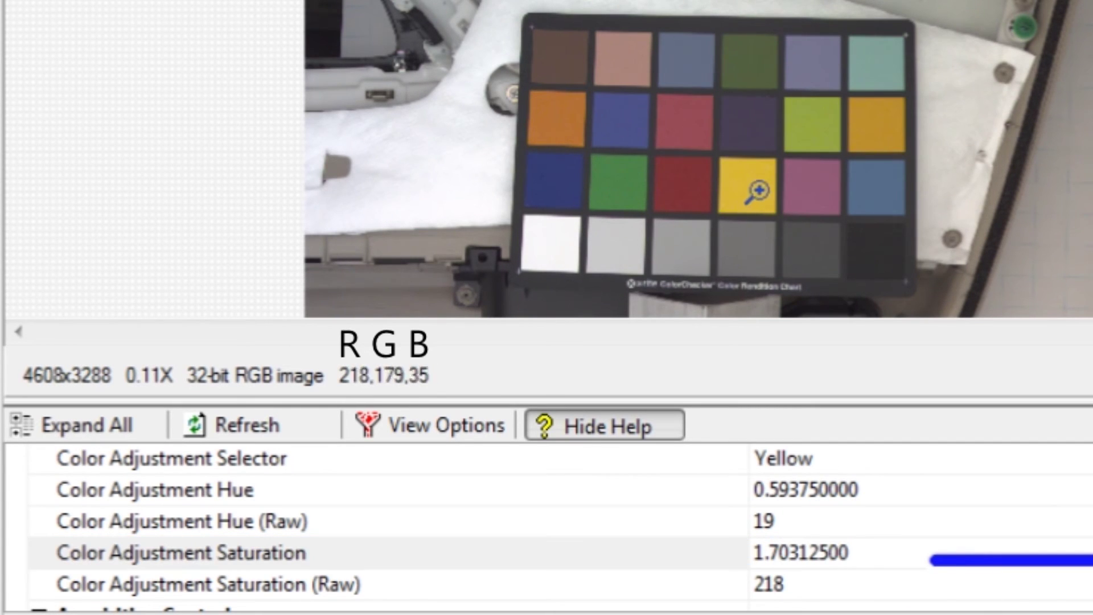
pyautogui.write('1.75')
pyautogui.press('Return')
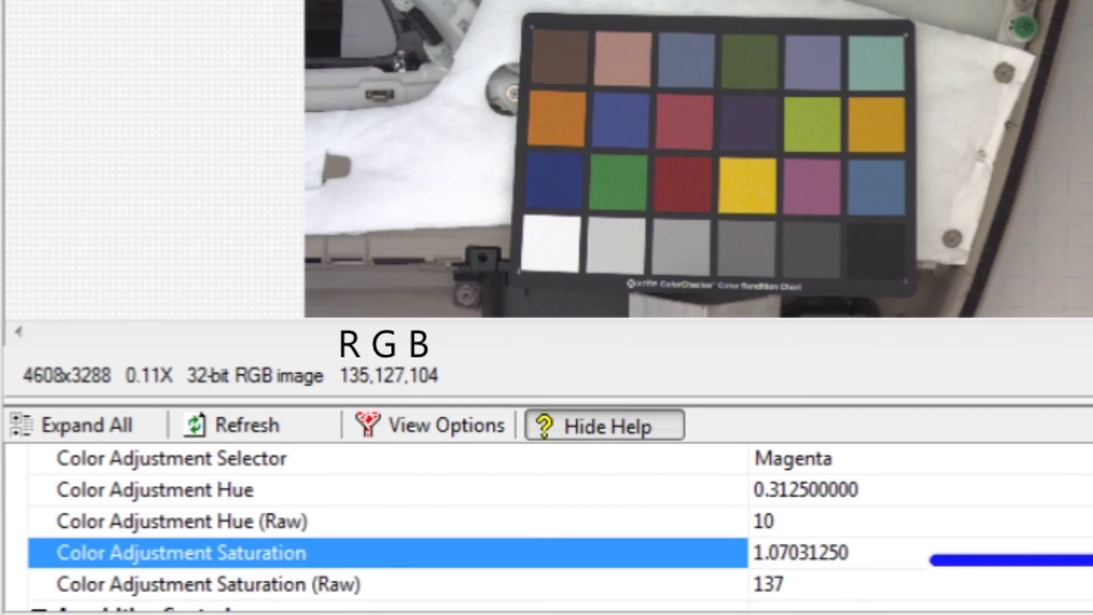
# Step: Step the raw magenta saturation through 144, 145 and 147 to 148, about 1.16
pyautogui.click(886, 592)
pyautogui.press('BackSpace')
pyautogui.write('4')
pyautogui.press('Return')
pyautogui.click(777, 586)
pyautogui.press('BackSpace')
pyautogui.write('5')
pyautogui.press('Return')
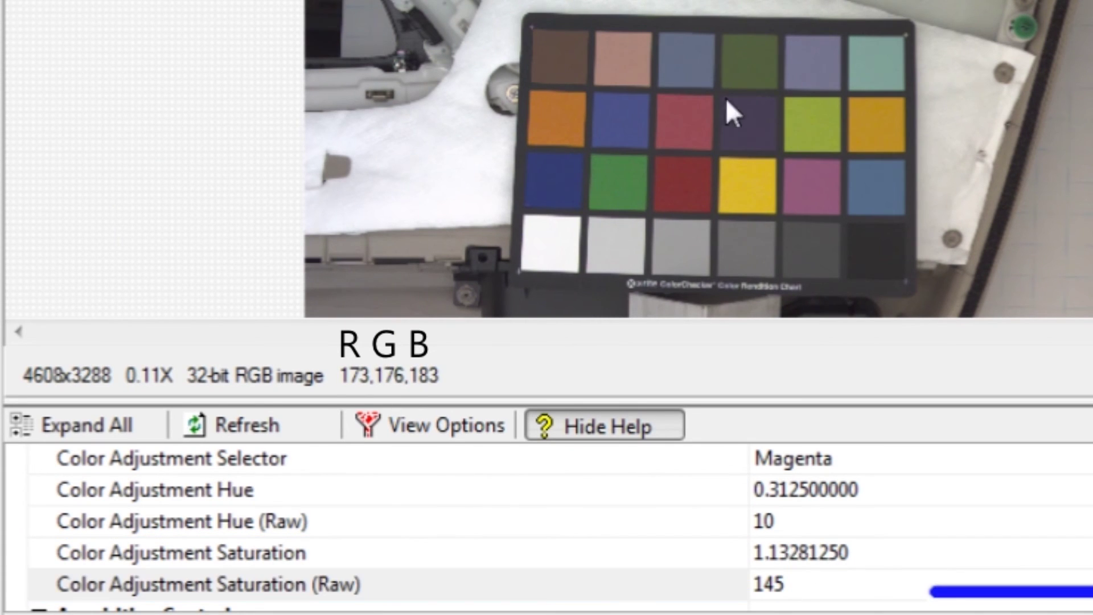
pyautogui.click(777, 589)
pyautogui.press('BackSpace')
pyautogui.write('7')
pyautogui.press('Return')
pyautogui.press('BackSpace')
pyautogui.write('8')
pyautogui.press('Return')
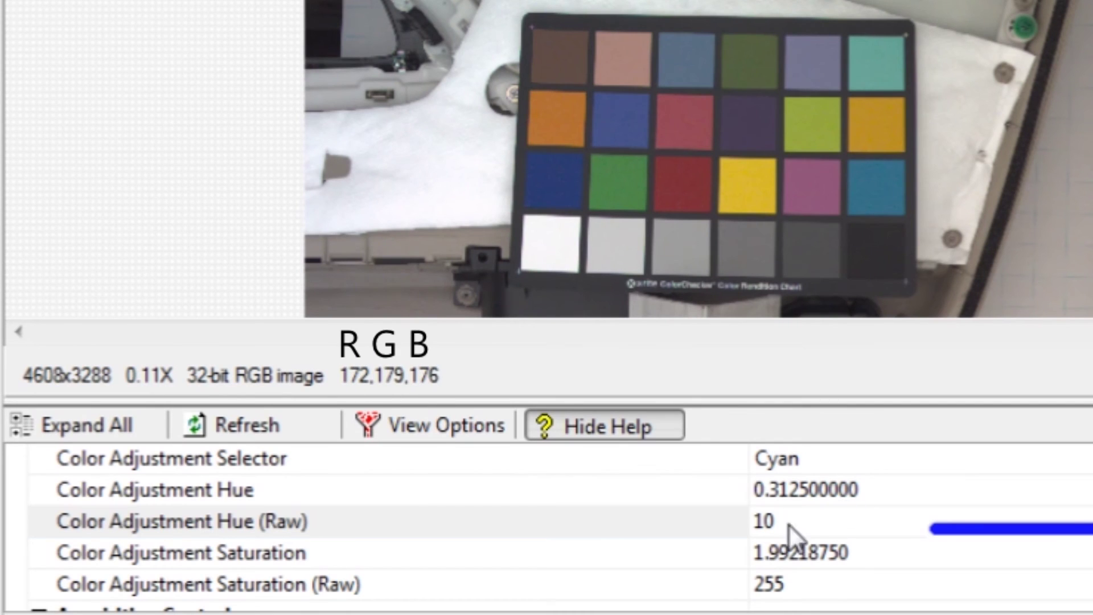
# Step: Set the cyan Hue (Raw) to 8, hue 0.25
pyautogui.click(788, 524)
pyautogui.write('8')
pyautogui.press('Return')
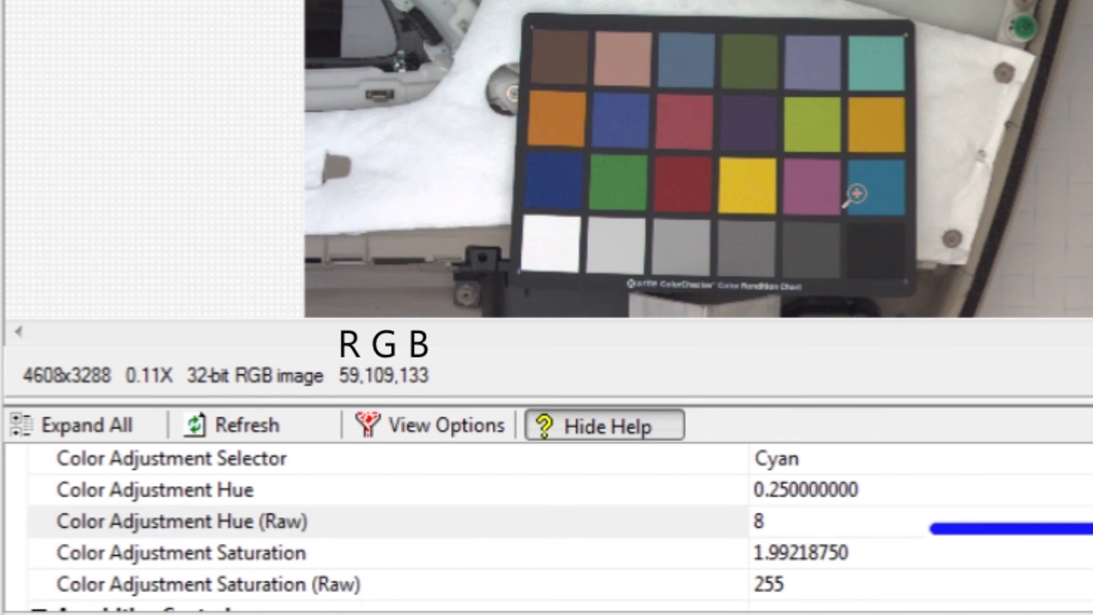